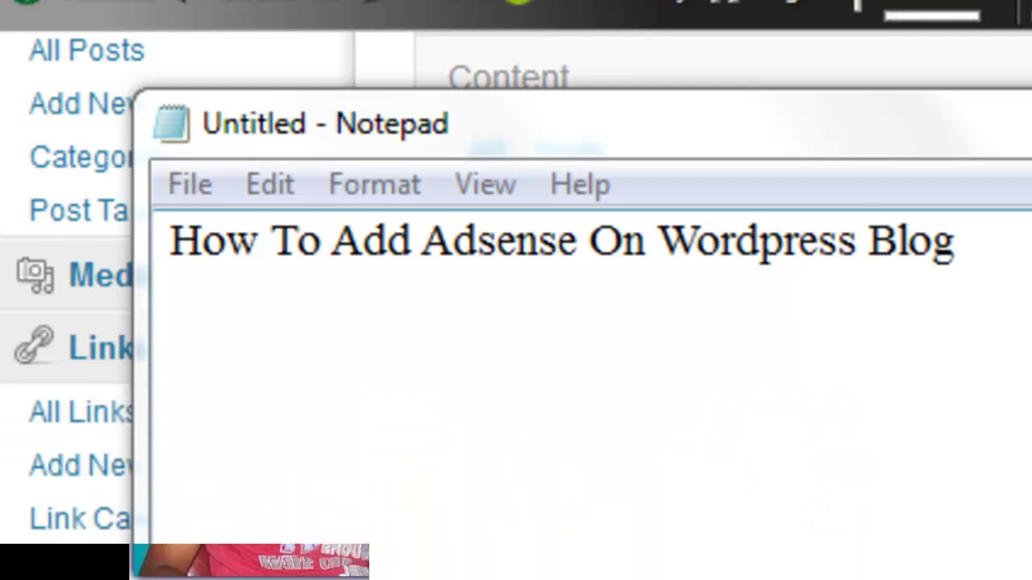
Select the note's title line and switch from Notepad to the WordPress dashboard
drag(184, 259, 1022, 278)
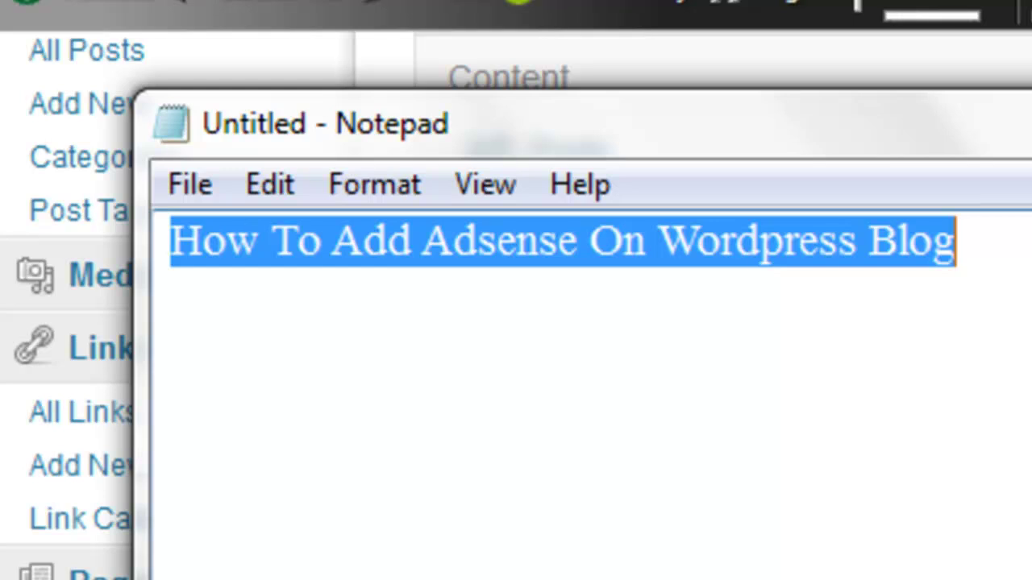
key(alt+Tab)
scroll(863, 386, up, 3)
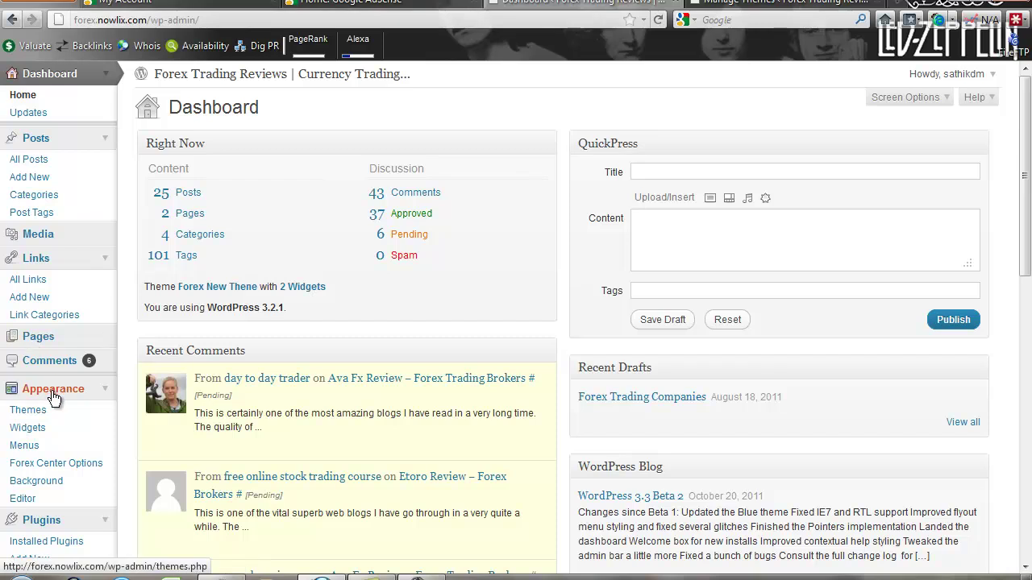
Go to Plugins > Installed Plugins to list the blog's eight installed plugins
scroll(52, 399, down, 2)
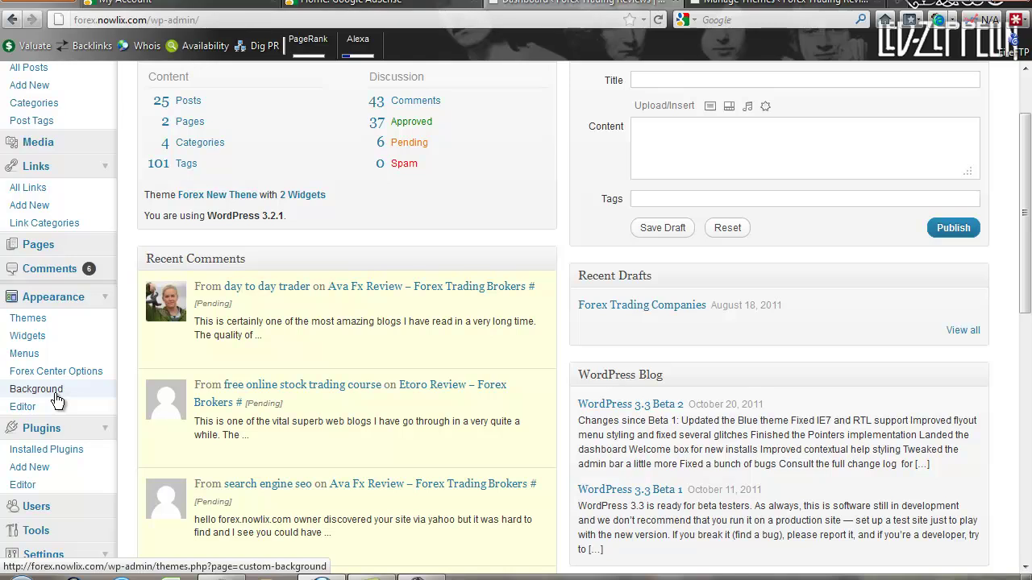
scroll(56, 401, down, 2)
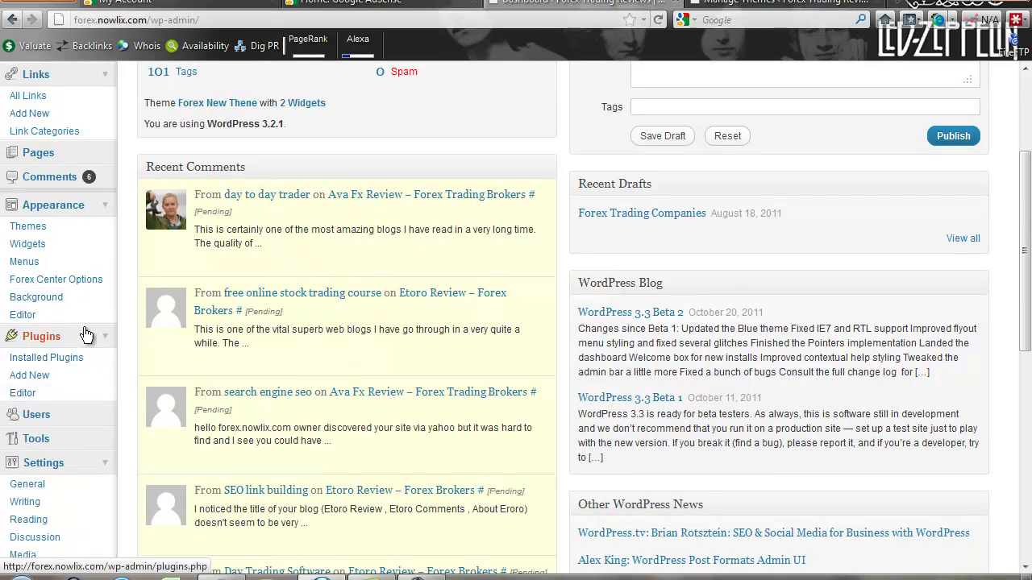
click(63, 345)
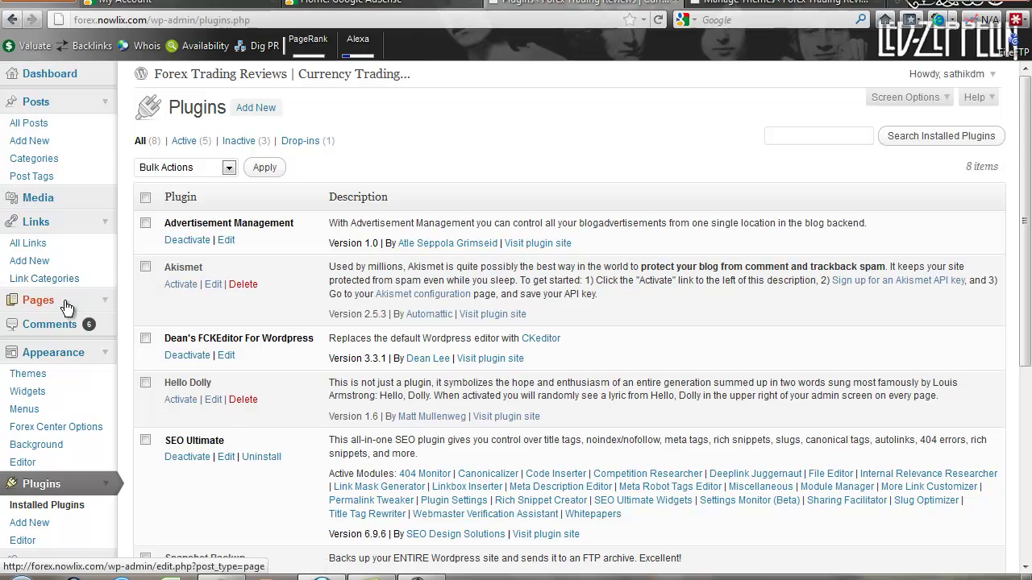
scroll(57, 403, down, 2)
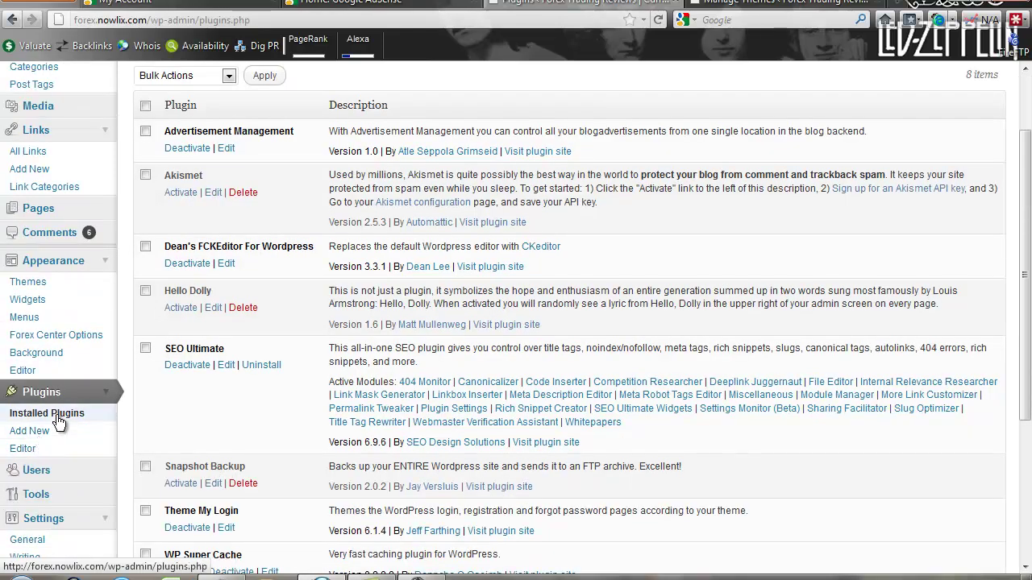
click(65, 424)
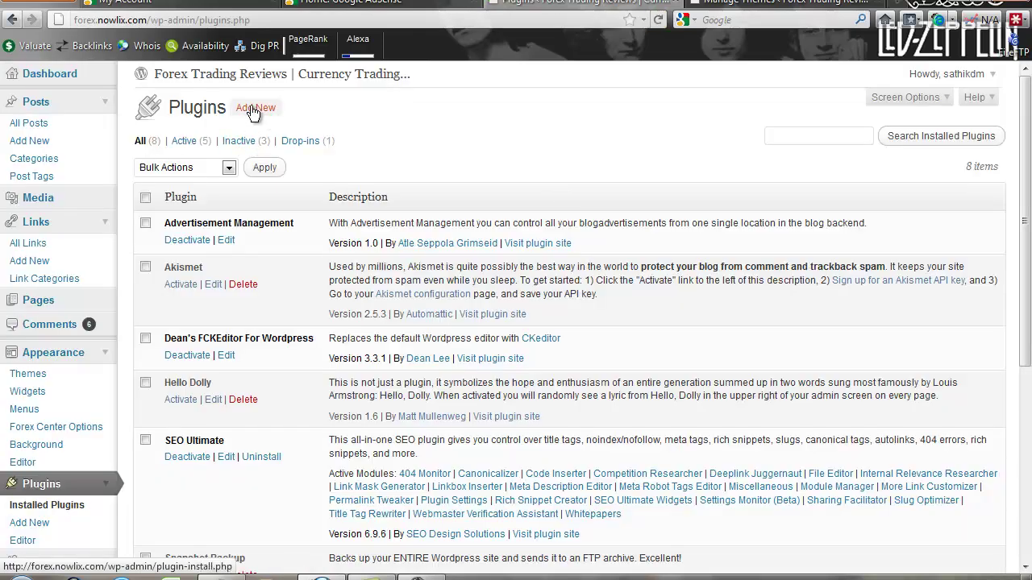
Search the plugin directory for 'advertisement management' and select the search term
click(253, 111)
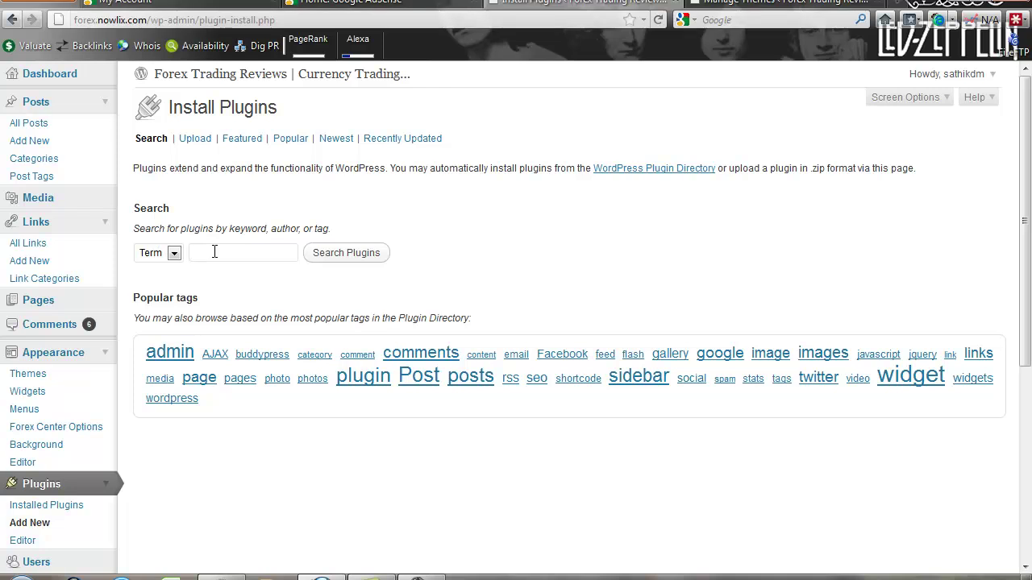
text(Ad)
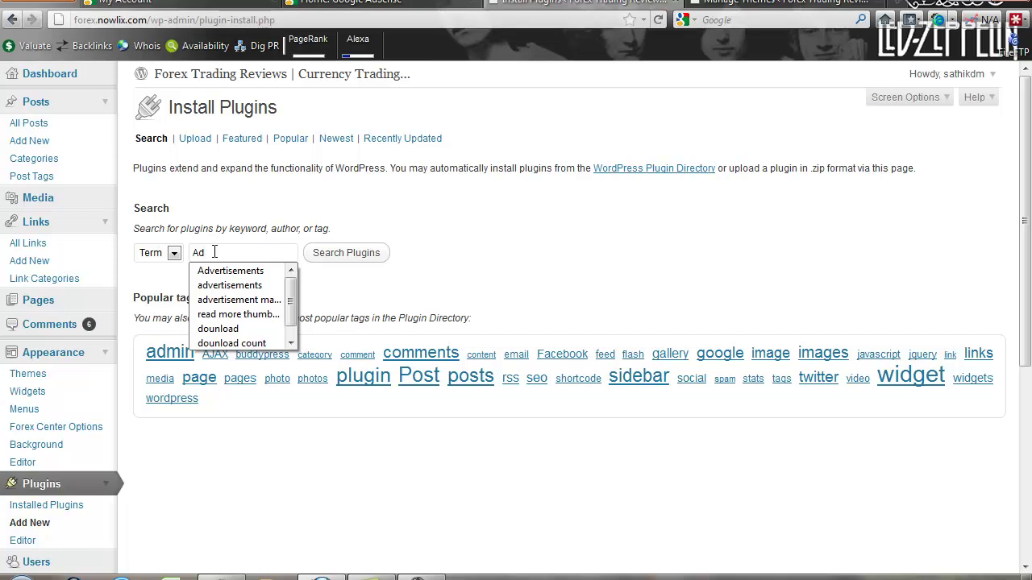
click(266, 299)
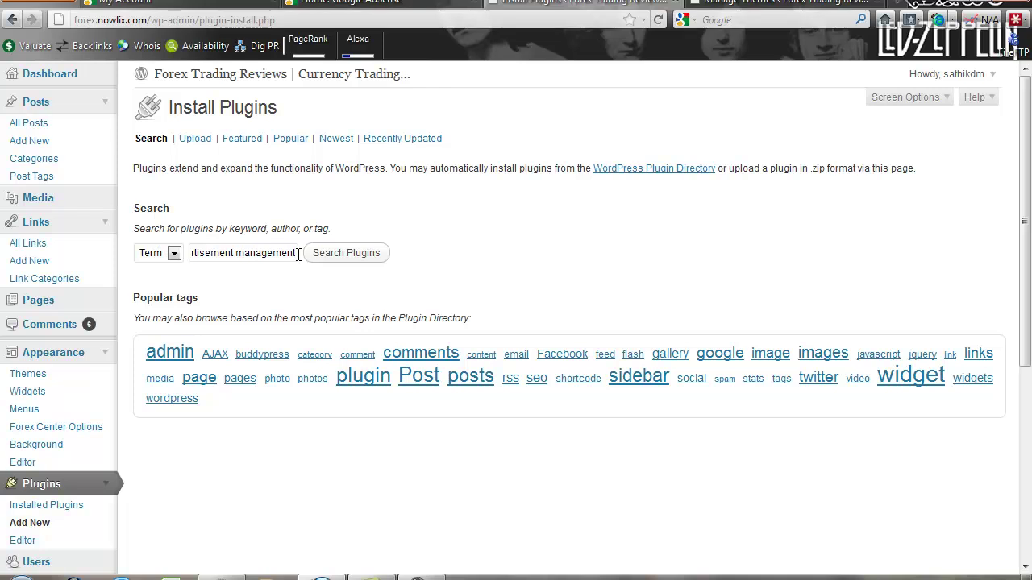
click(325, 256)
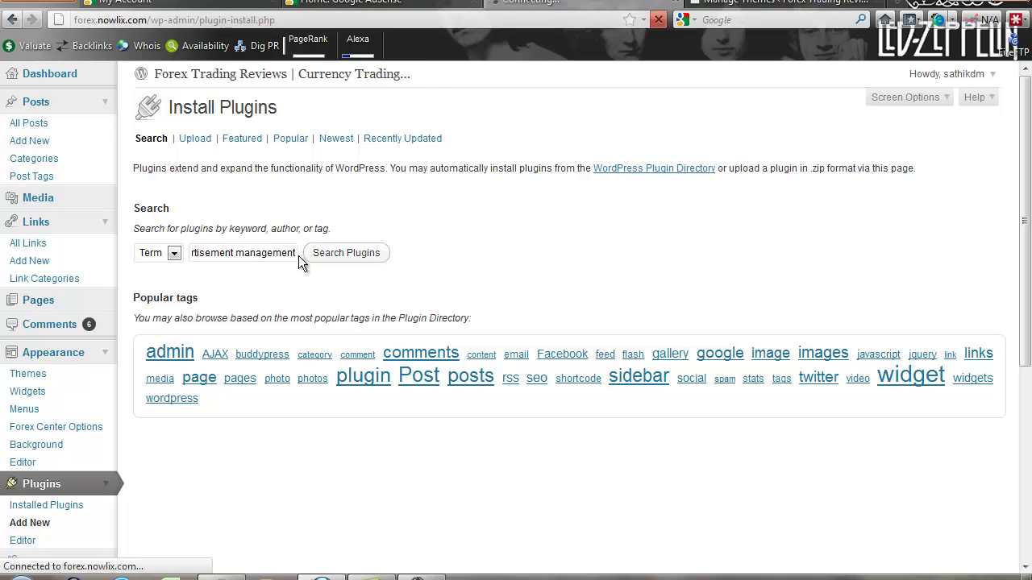
drag(298, 255, 180, 252)
key(ctrl+c)
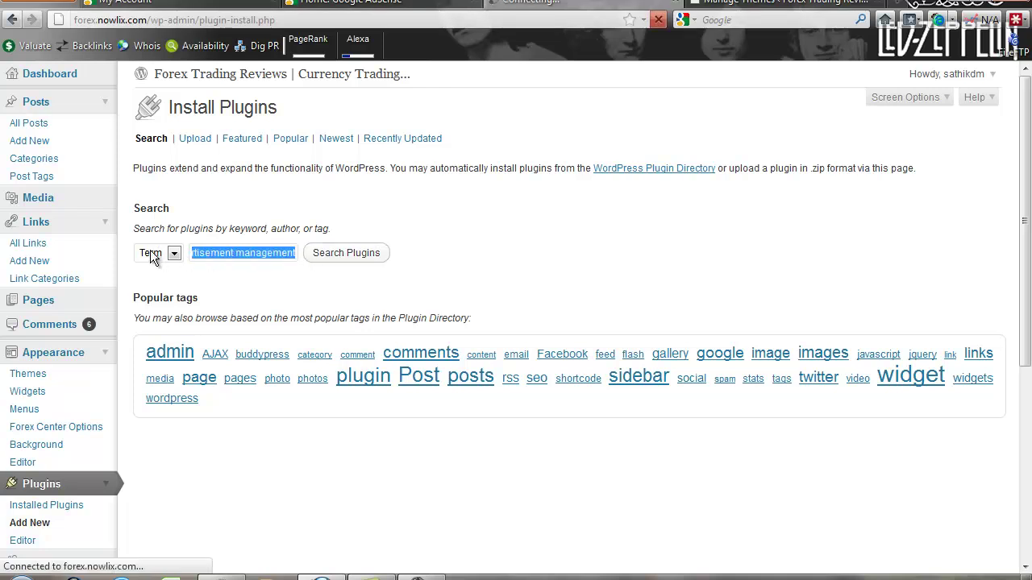
Replace the note's title line with the pasted search term
click(222, 577)
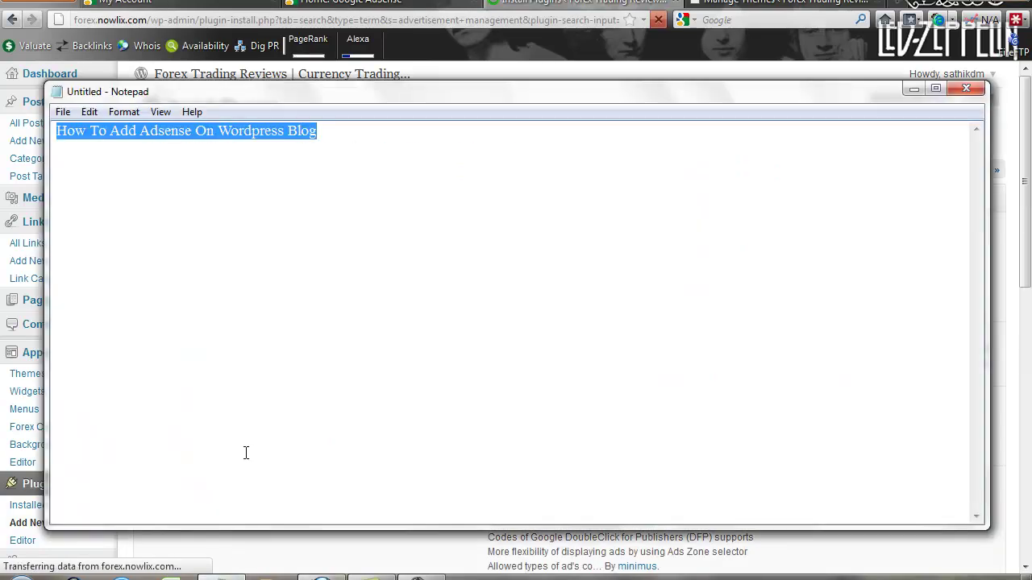
click(341, 157)
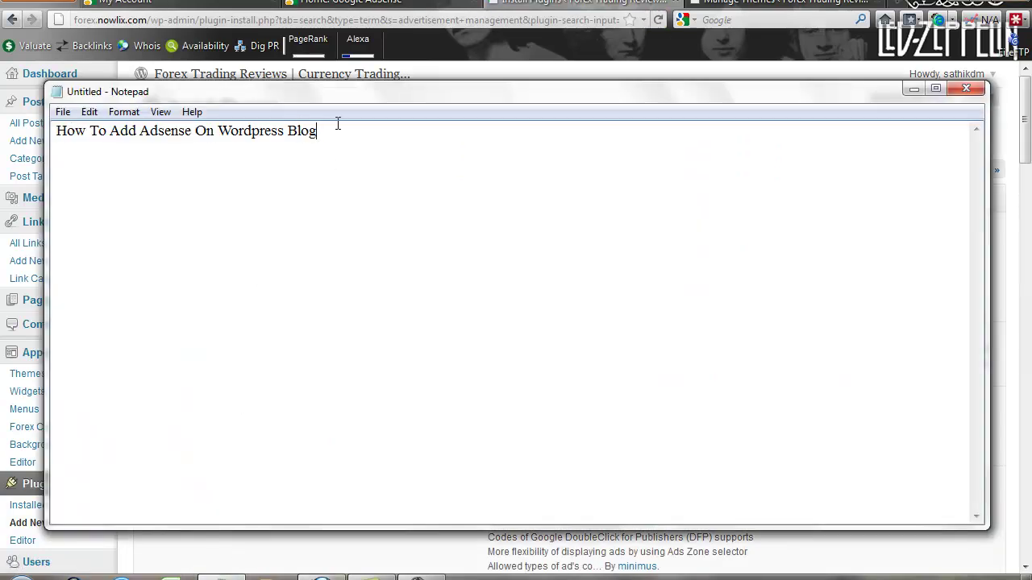
double_click(332, 139)
drag(341, 136, 59, 139)
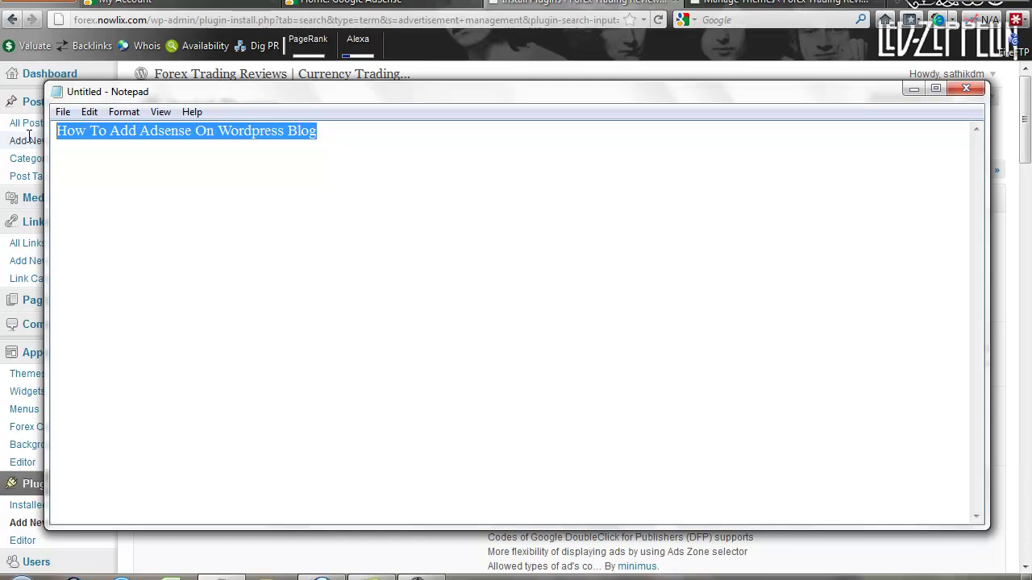
key(ctrl+v)
Fix the spelling and capitalize 'Management' so the line reads 'Advertisement Management'
click(58, 130)
text(Adver)
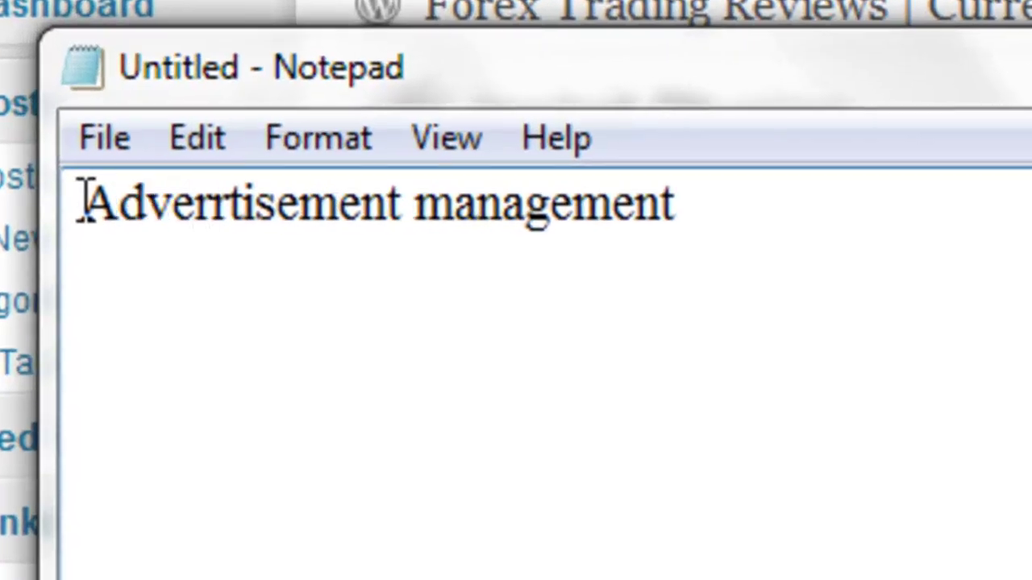
key(Delete)
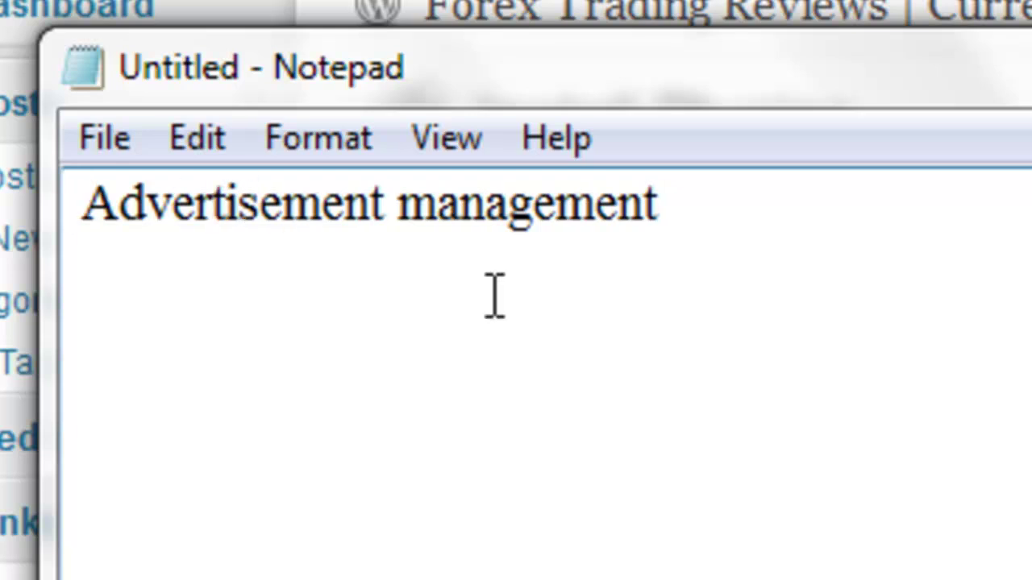
drag(436, 200, 412, 208)
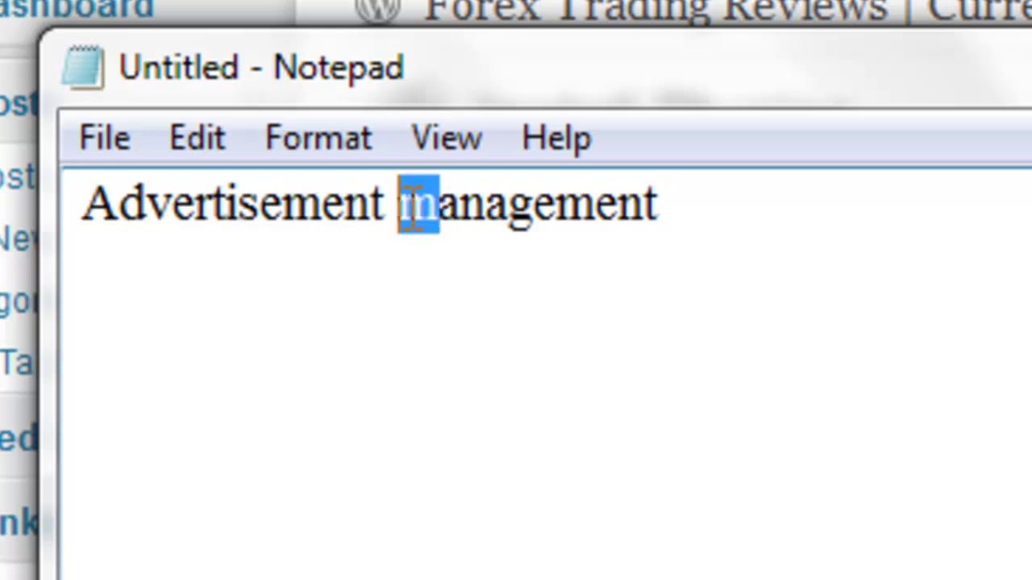
text(M)
drag(696, 202, 68, 194)
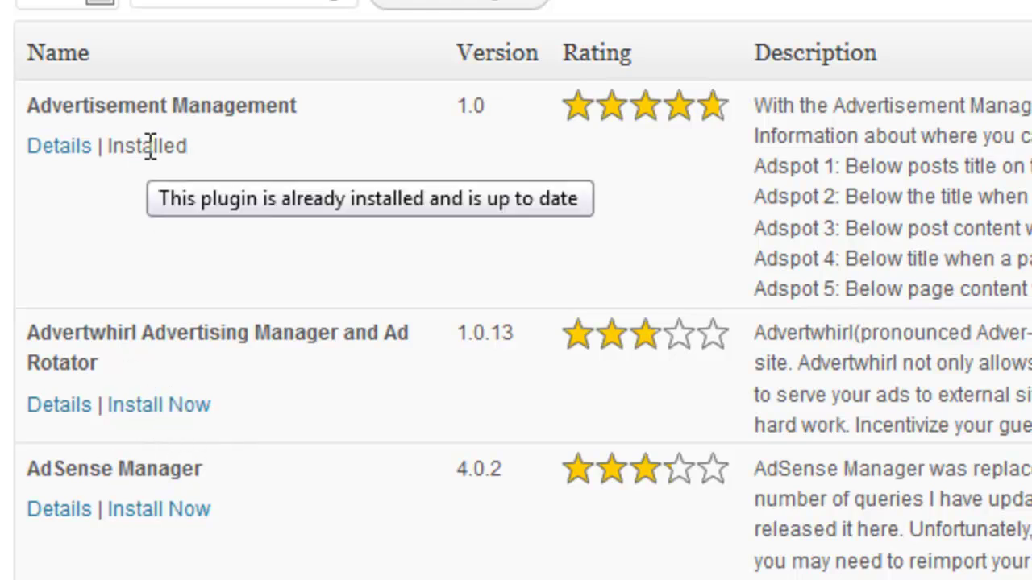
drag(295, 106, 24, 121)
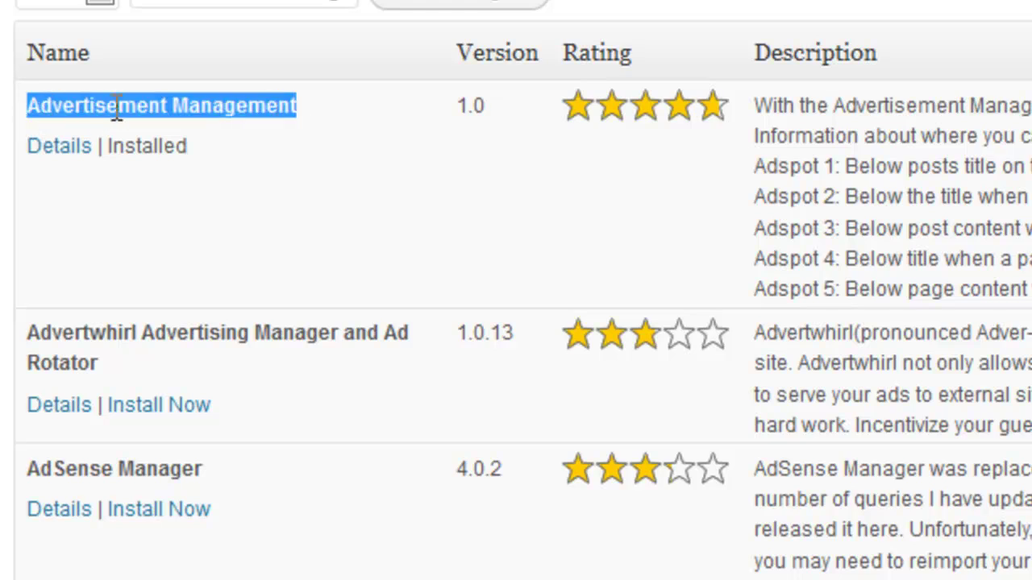
click(133, 179)
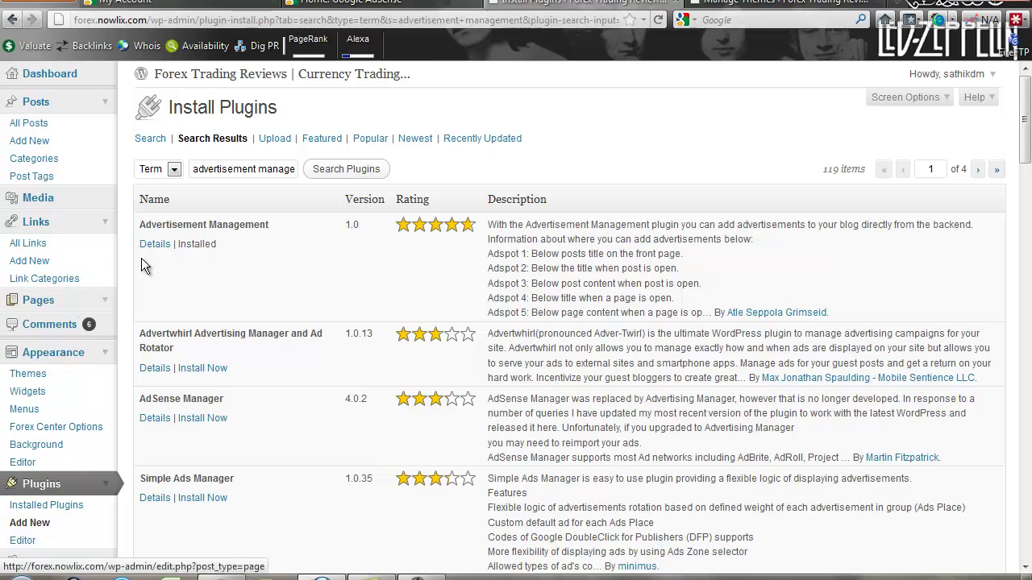
right_click(164, 258)
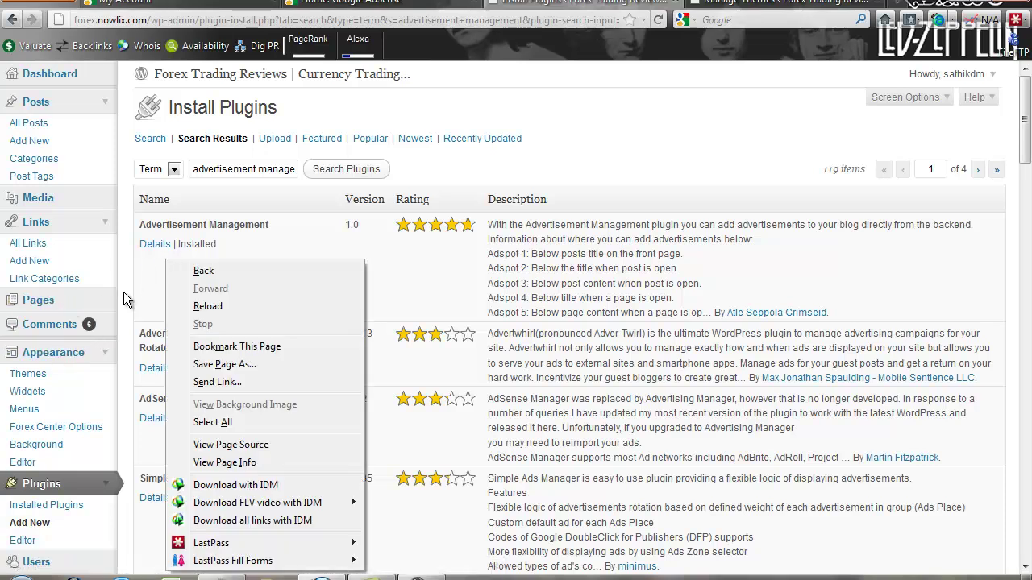
click(207, 306)
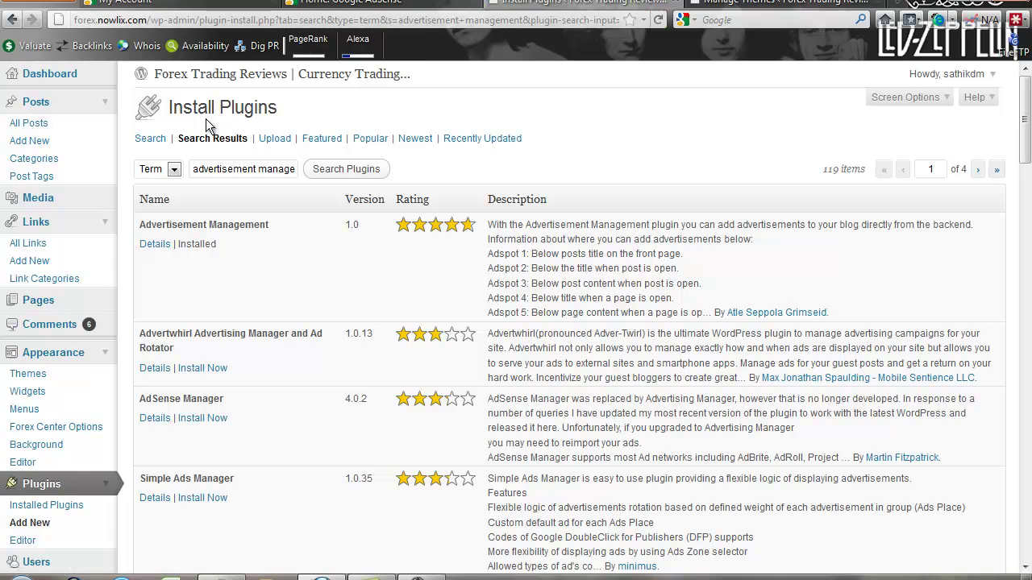
Reopen Installed Plugins and scroll to find Advertisement Management active
scroll(56, 306, down, 1)
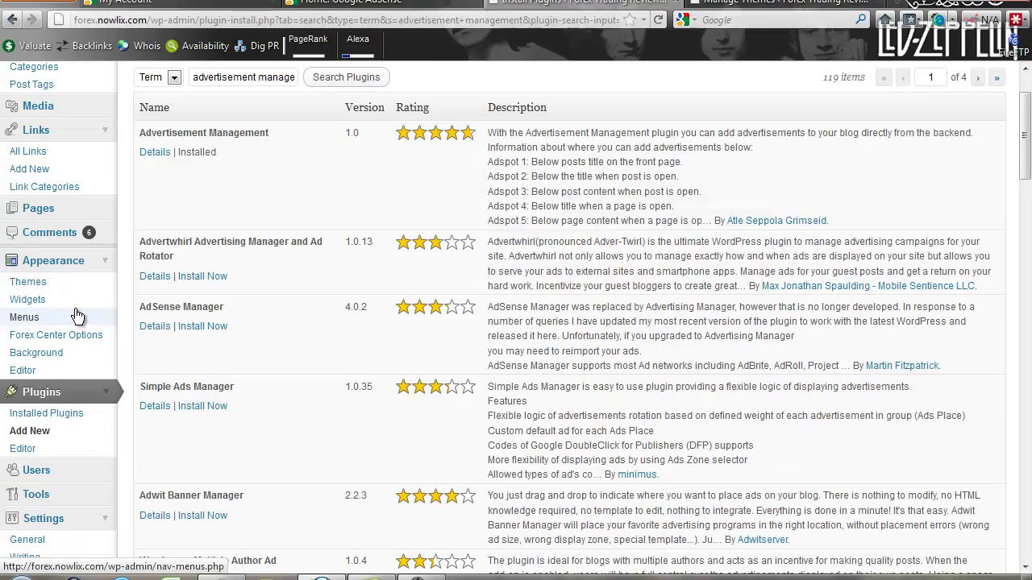
click(58, 420)
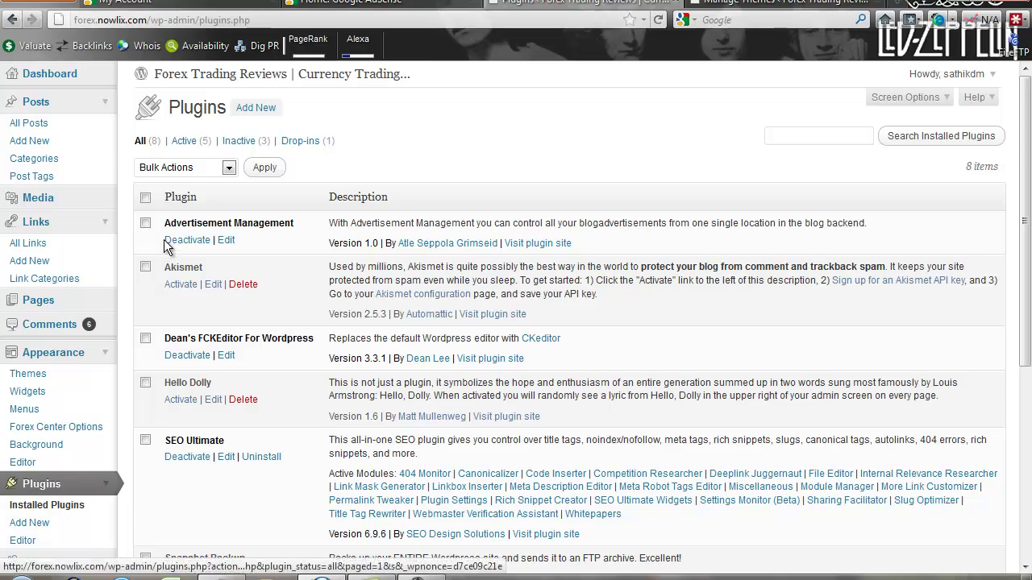
scroll(127, 401, down, 3)
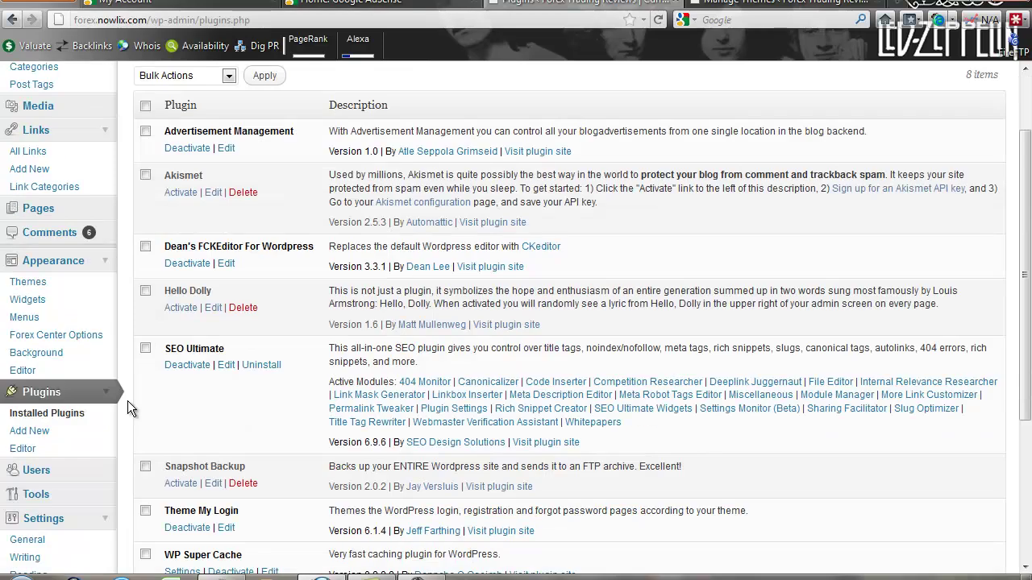
scroll(114, 399, down, 2)
scroll(105, 395, down, 3)
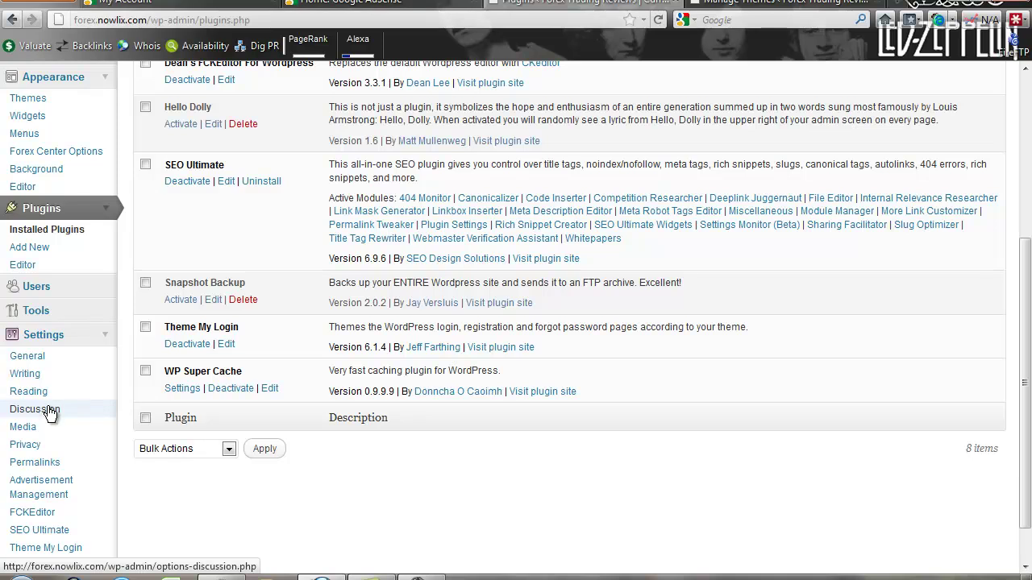
scroll(48, 435, down, 2)
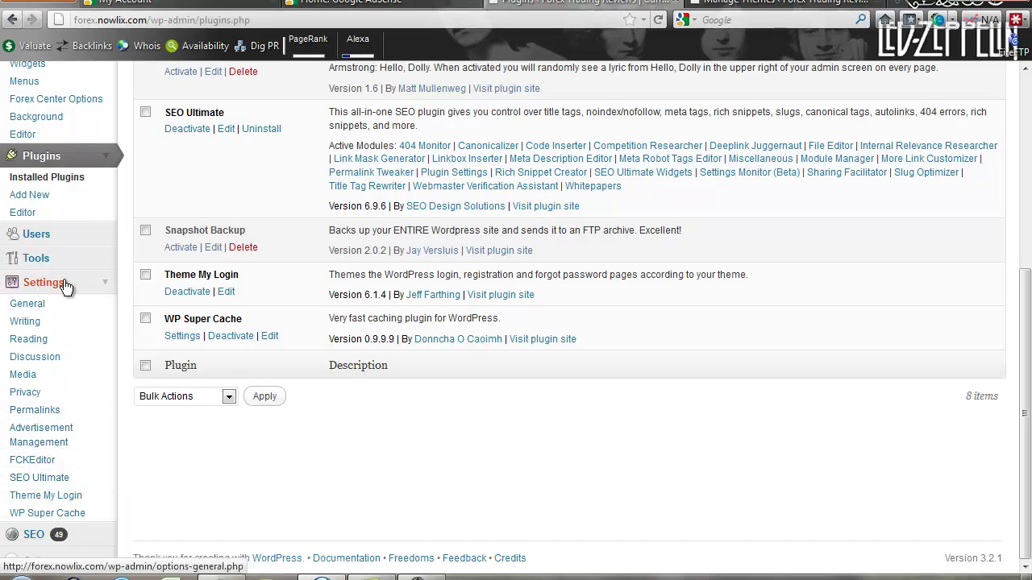
Review Advertisement Management boxes 1–8, then open the live blog in a new tab
click(26, 438)
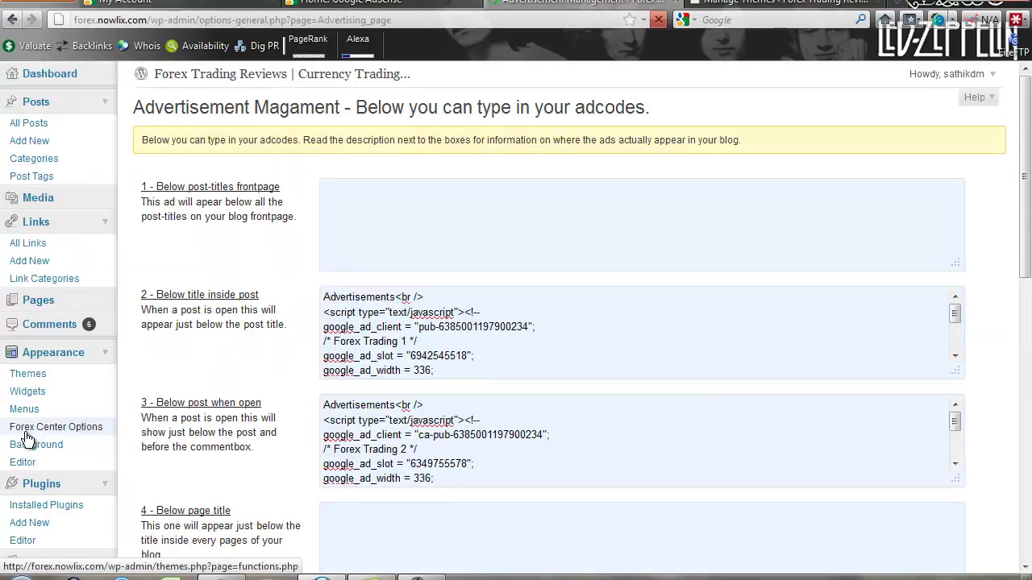
scroll(373, 213, down, 2)
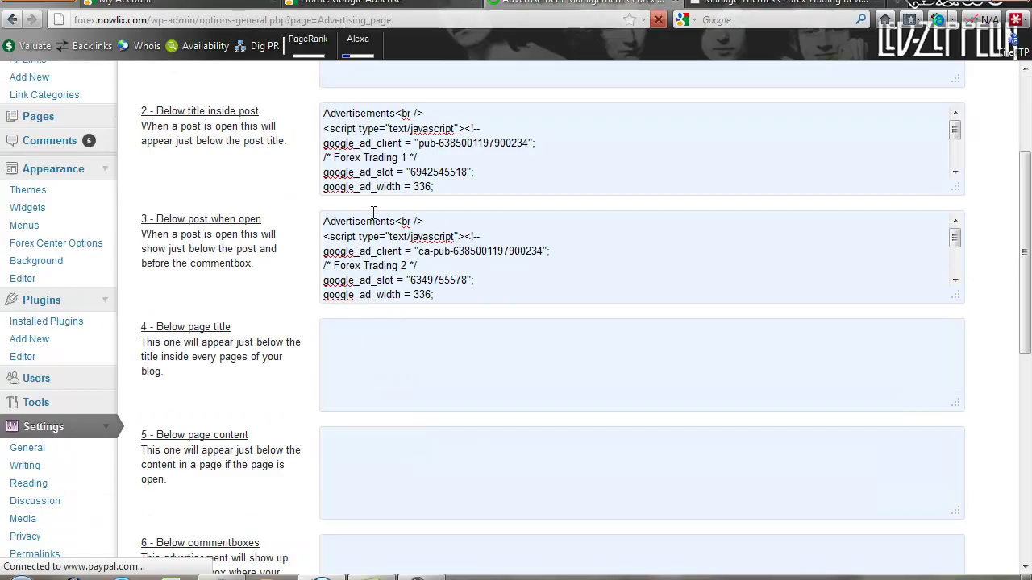
scroll(374, 214, down, 2)
scroll(373, 213, down, 1)
scroll(373, 213, down, 1)
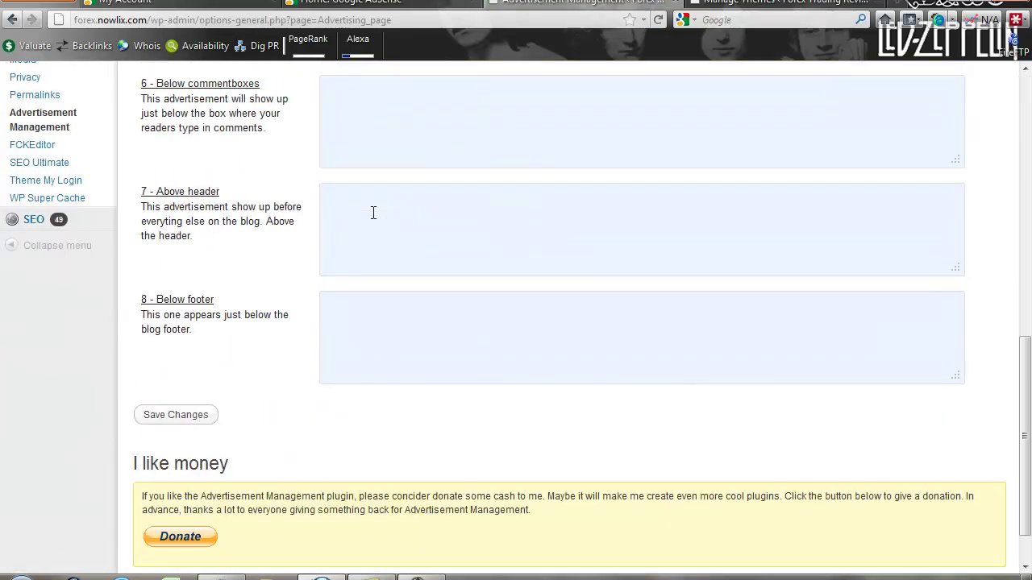
scroll(343, 224, up, 3)
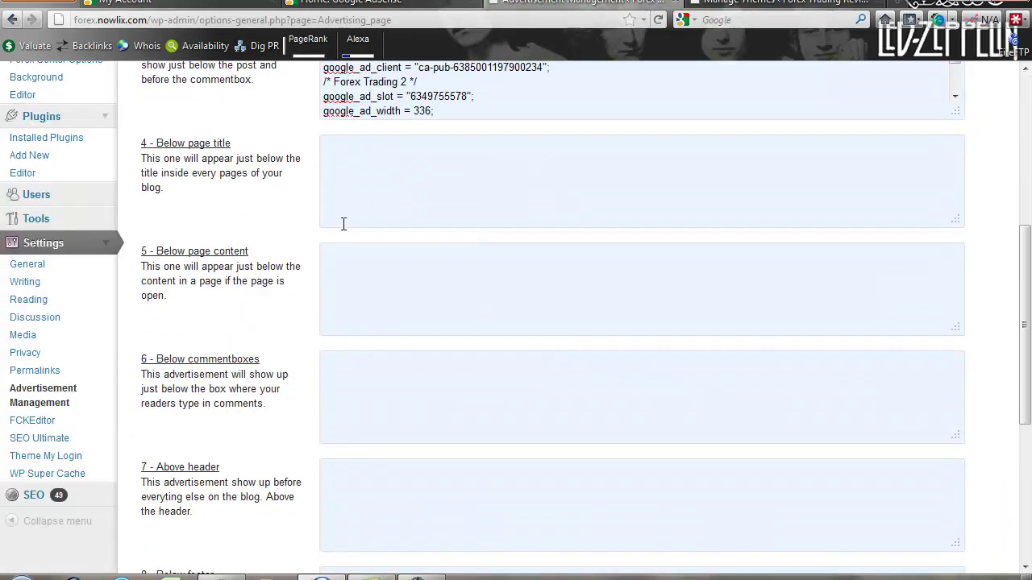
scroll(343, 224, up, 3)
scroll(343, 224, up, 1)
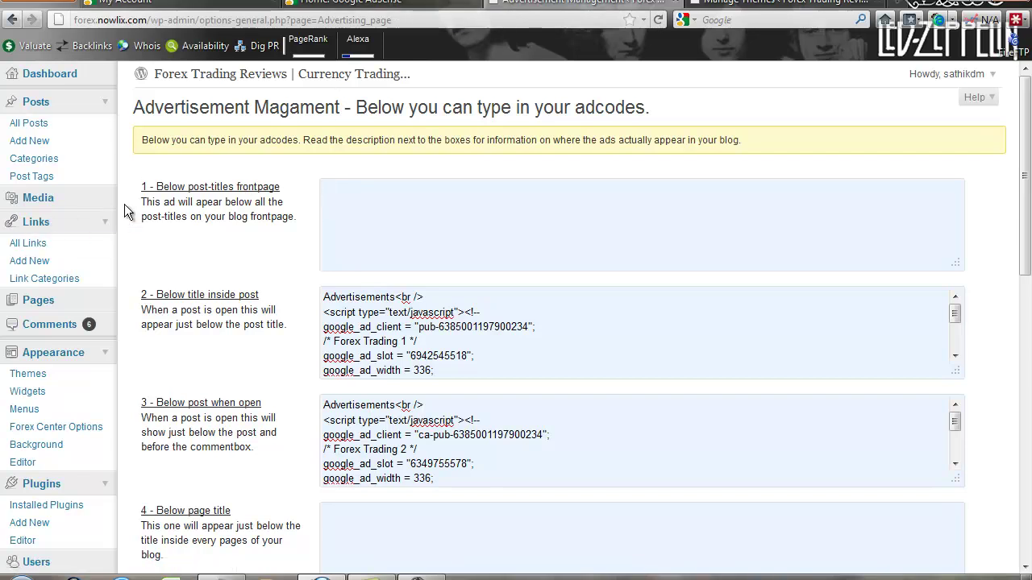
middle_click(242, 73)
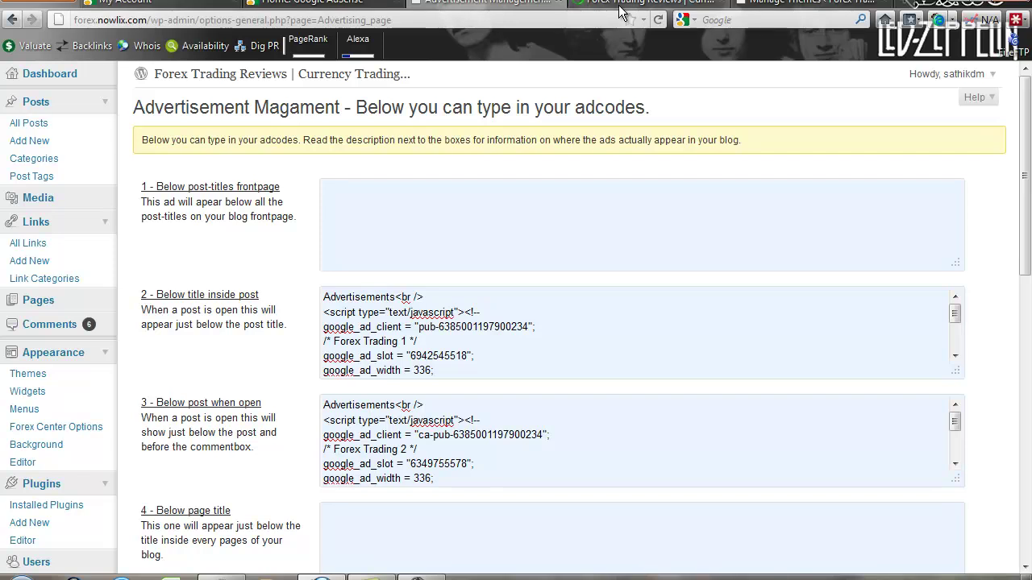
Open the Start Option Review post on the live blog
click(636, 7)
scroll(272, 214, down, 9)
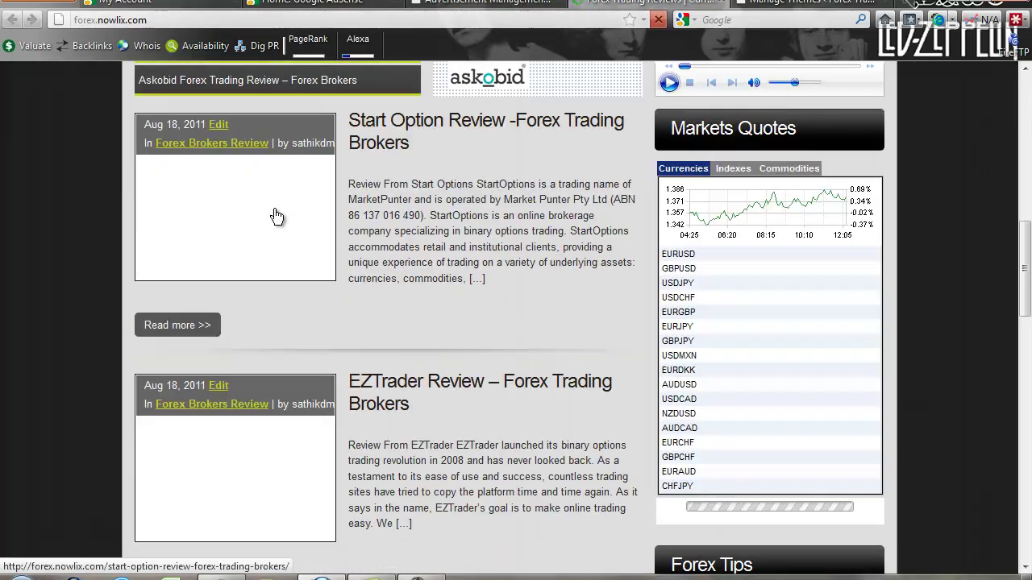
scroll(272, 193, up, 3)
scroll(270, 169, up, 1)
click(270, 164)
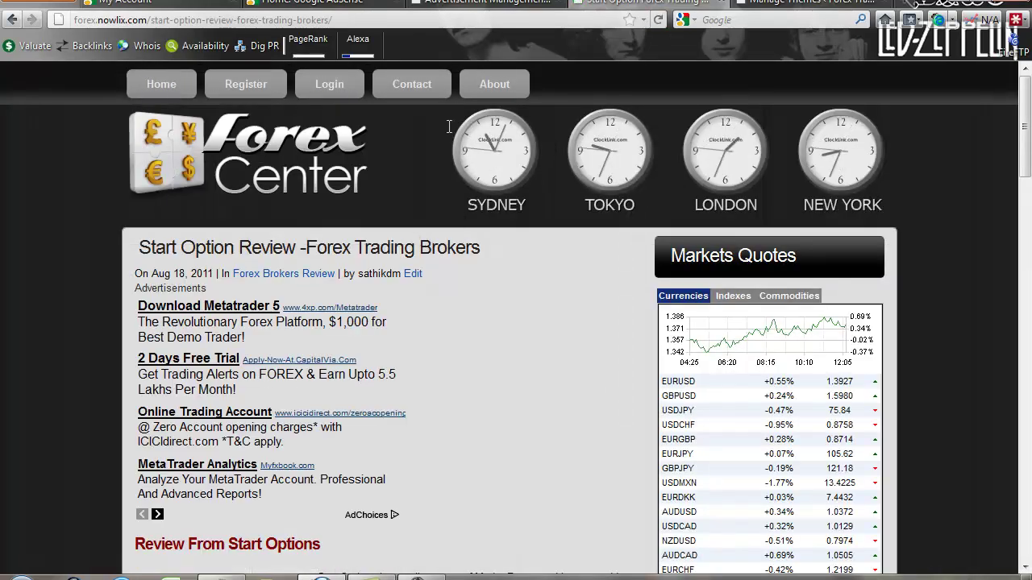
click(470, 4)
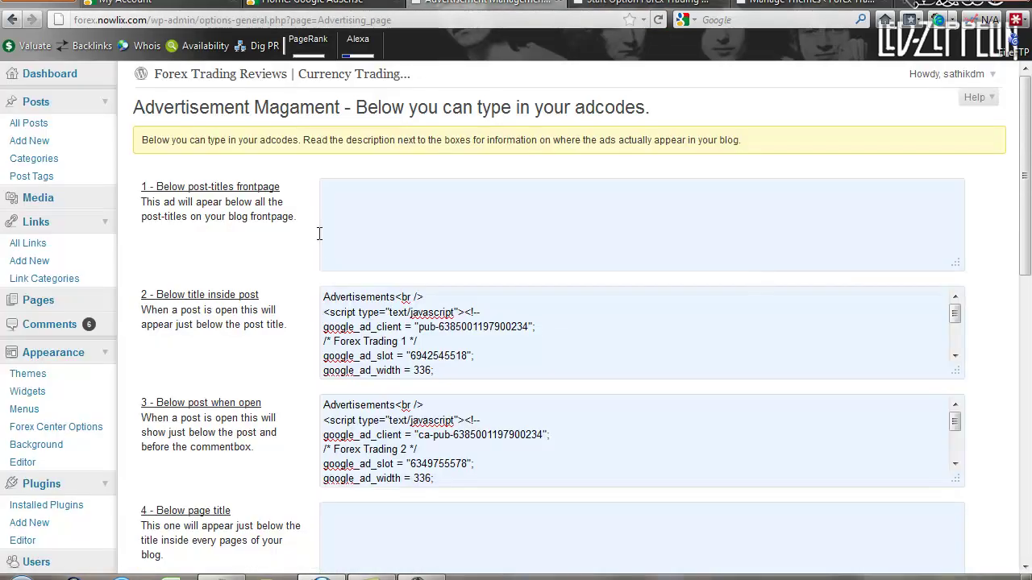
click(625, 3)
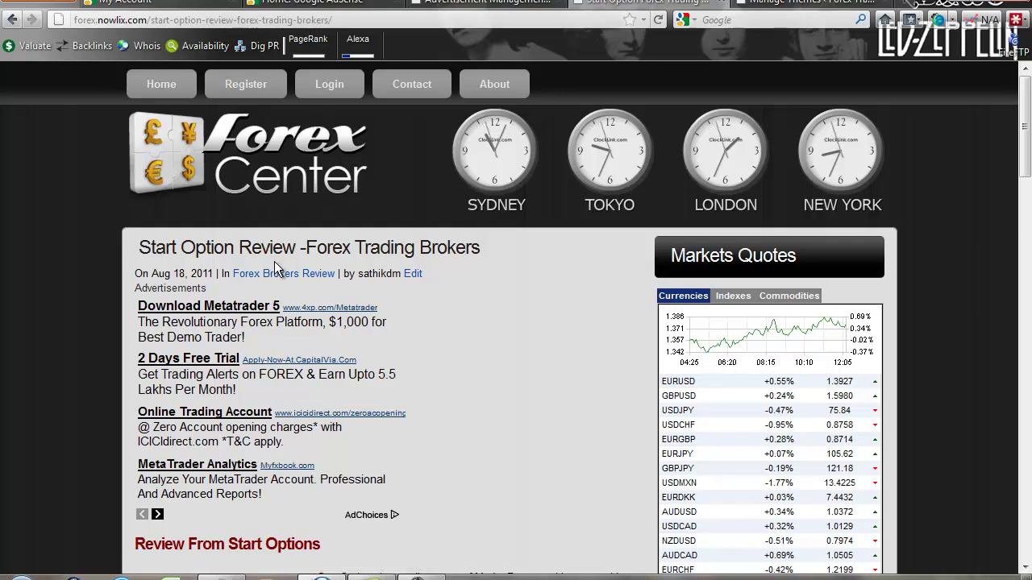
Check the AdSense ads below the post title and before comments, then close the post
scroll(280, 257, down, 3)
scroll(322, 266, up, 3)
scroll(310, 250, down, 5)
scroll(310, 243, down, 3)
scroll(310, 243, down, 1)
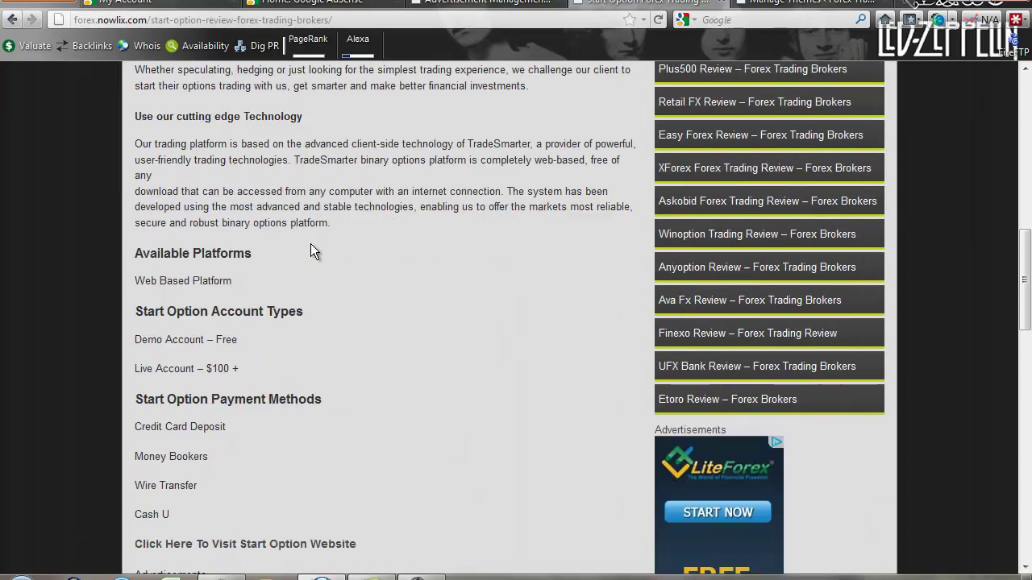
scroll(311, 244, down, 3)
scroll(310, 244, down, 4)
scroll(310, 244, up, 2)
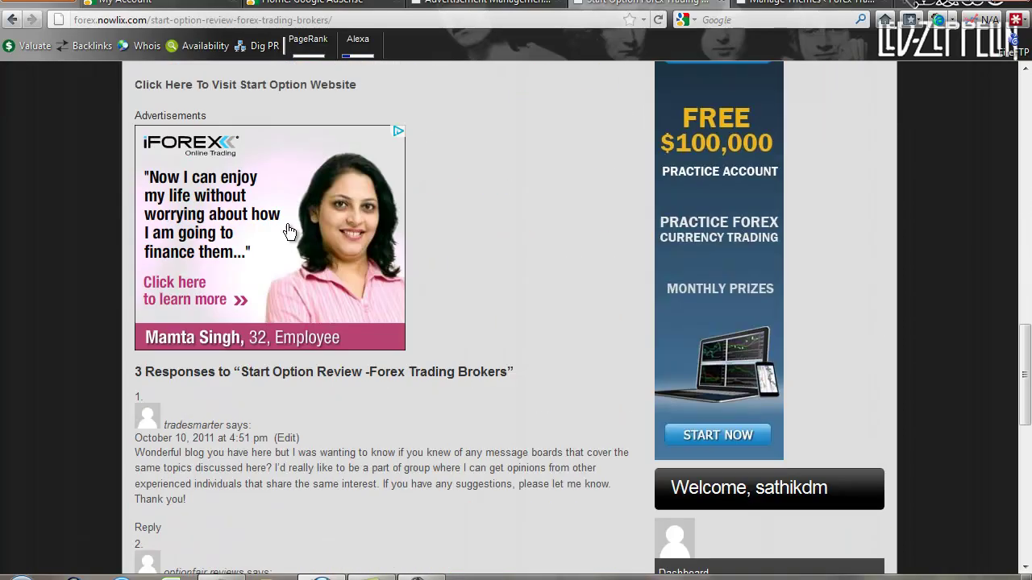
scroll(438, 257, up, 5)
scroll(438, 253, up, 2)
scroll(438, 253, up, 5)
scroll(438, 253, down, 7)
scroll(282, 260, down, 2)
scroll(358, 241, down, 4)
scroll(357, 241, down, 6)
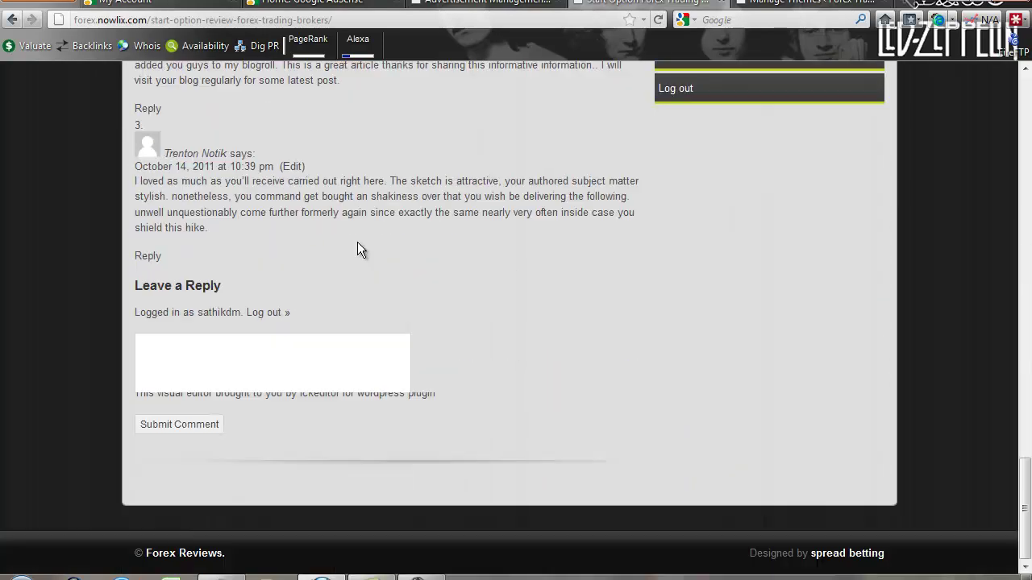
scroll(357, 242, up, 2)
scroll(357, 242, up, 3)
scroll(357, 247, up, 2)
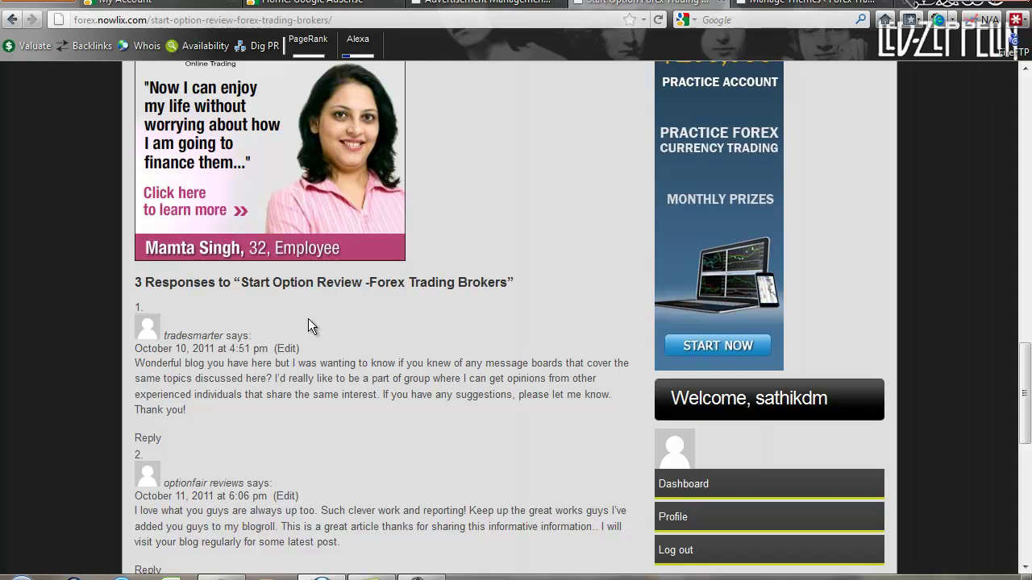
scroll(359, 257, up, 2)
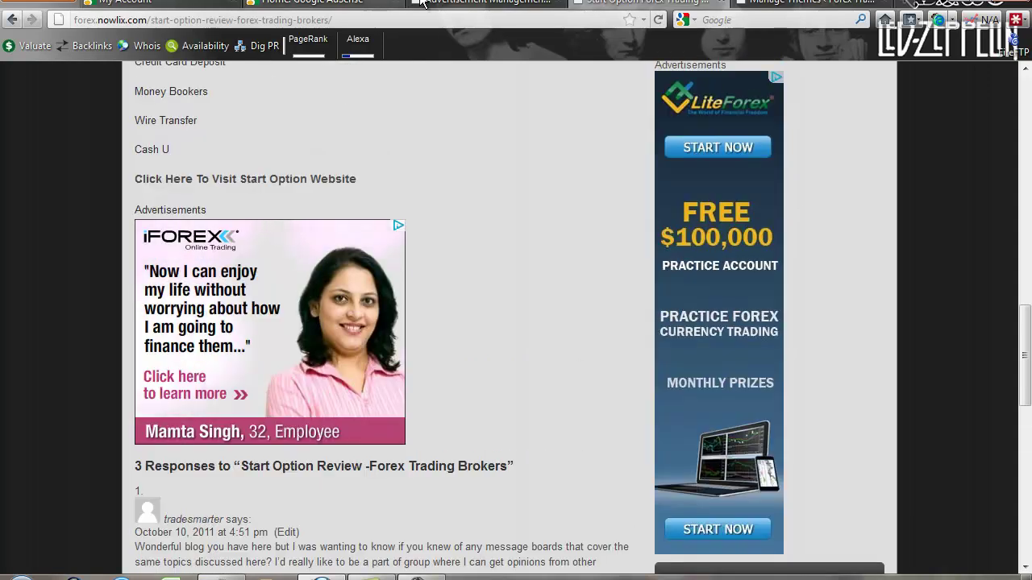
click(505, 6)
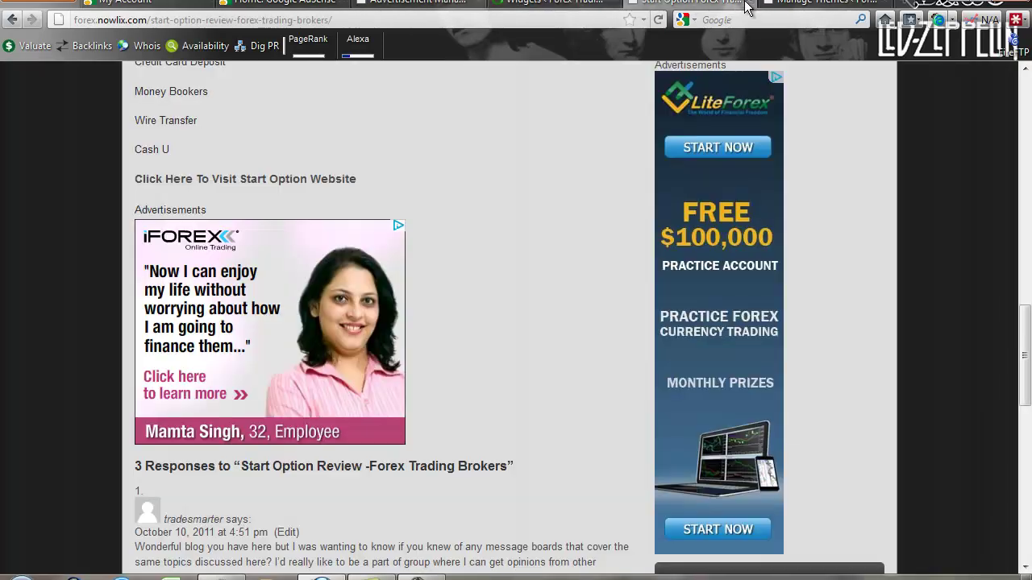
click(748, 5)
Drag a Text widget into the blog sidebar and focus its empty content box
click(538, 3)
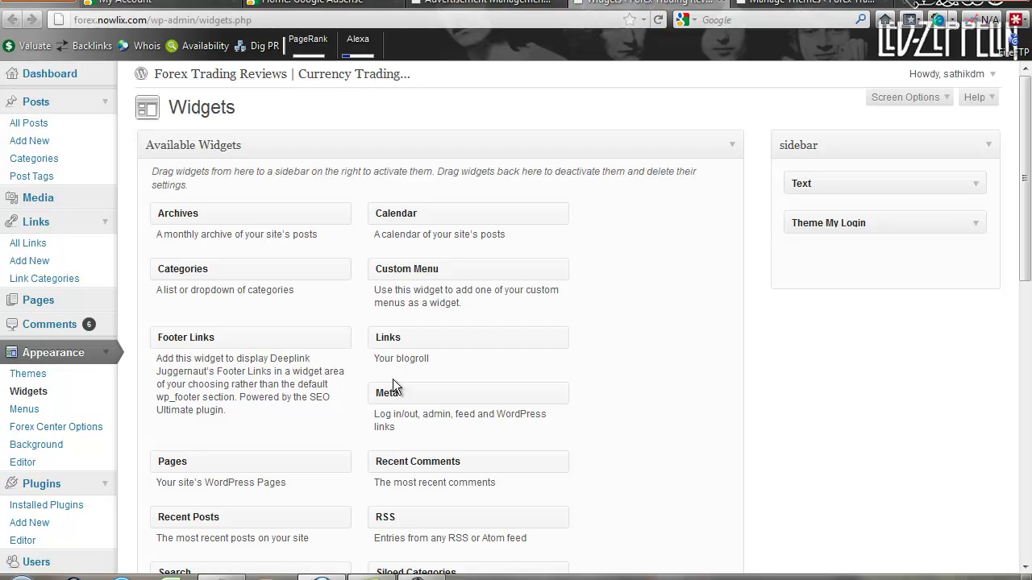
scroll(338, 415, down, 1)
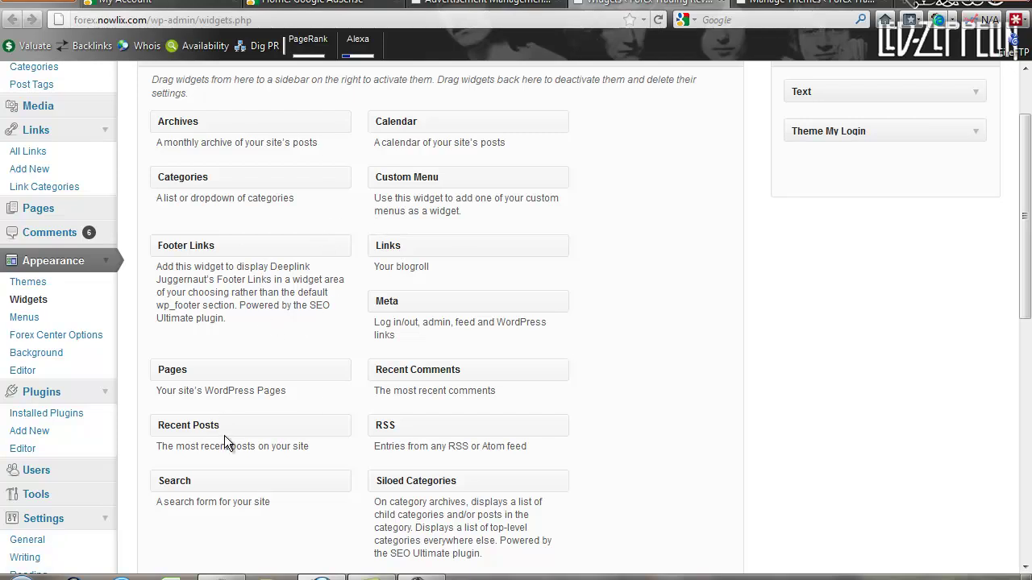
scroll(379, 339, down, 2)
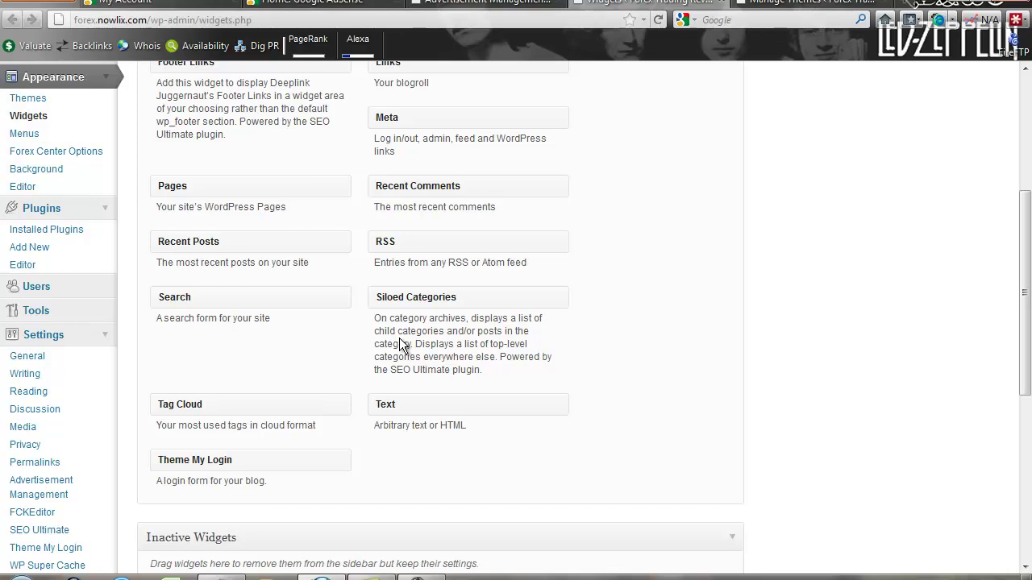
scroll(388, 333, down, 1)
scroll(441, 357, up, 1)
scroll(432, 390, up, 1)
mouse_move(396, 495)
mouse_down()
mouse_move(606, 395)
mouse_move(843, 150)
mouse_move(840, 184)
mouse_move(836, 177)
mouse_up()
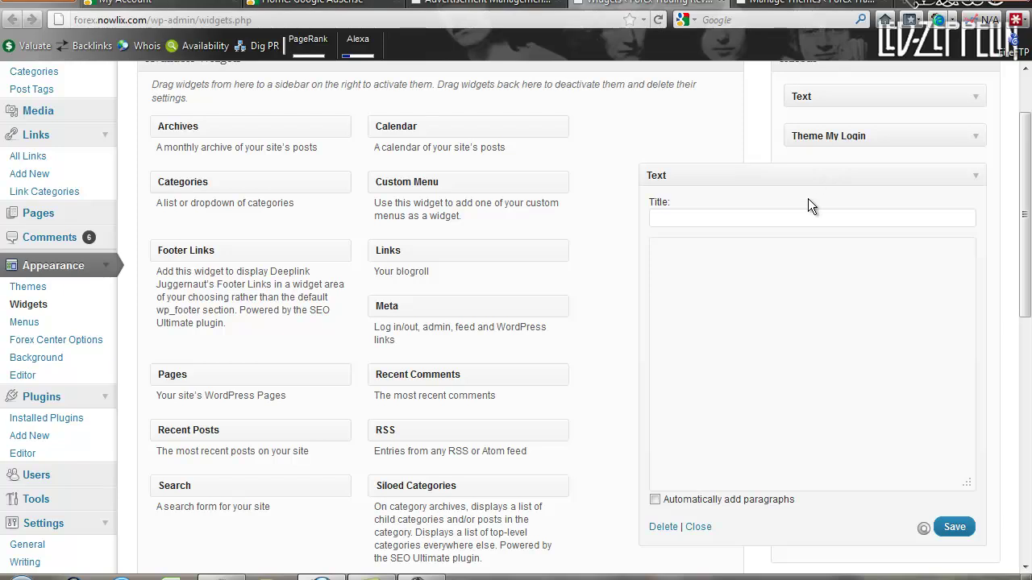
scroll(793, 219, up, 2)
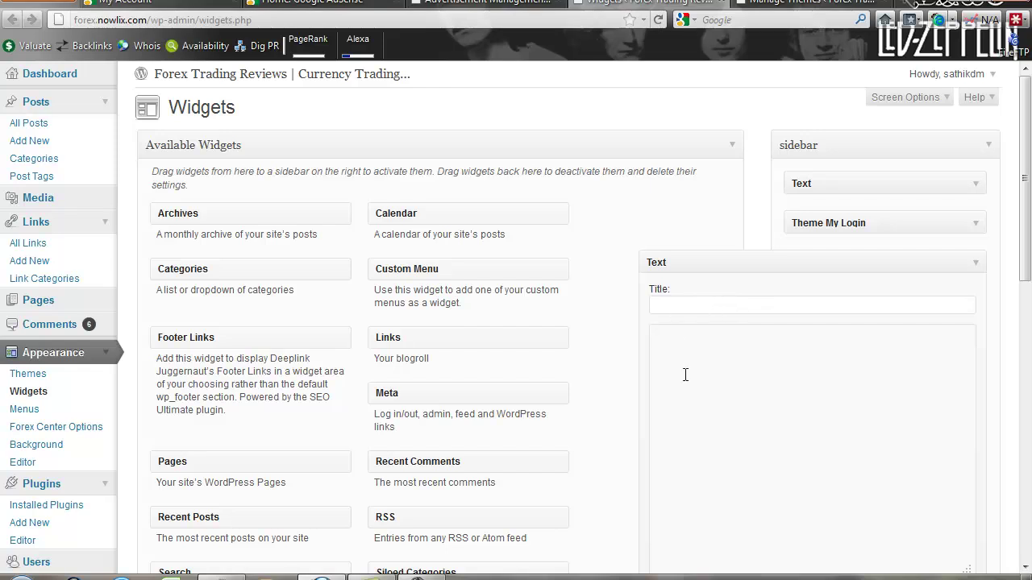
scroll(812, 421, down, 4)
click(707, 319)
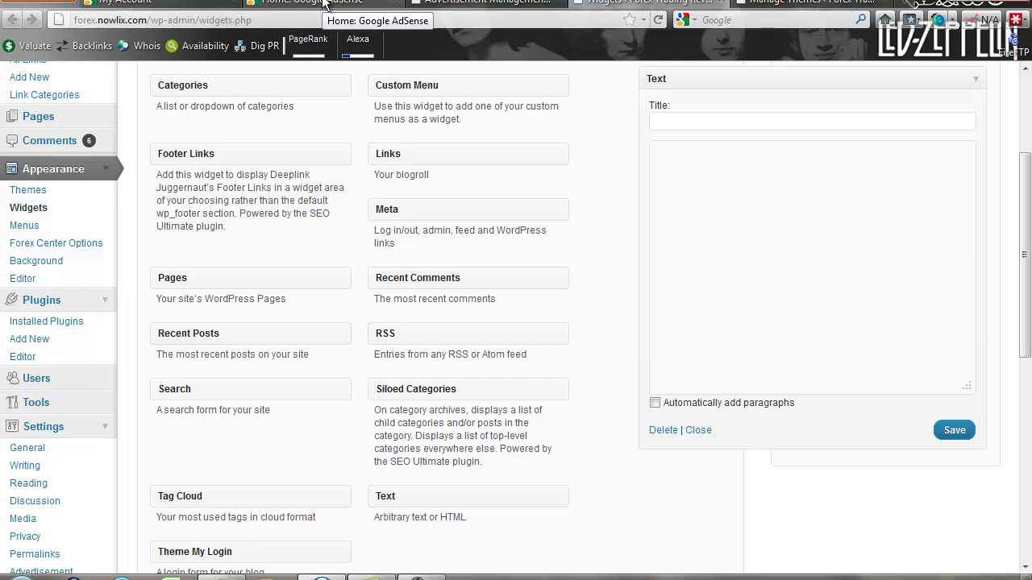
Switch to the new AdSense interface and open My ads > Content > Ad units
click(322, 4)
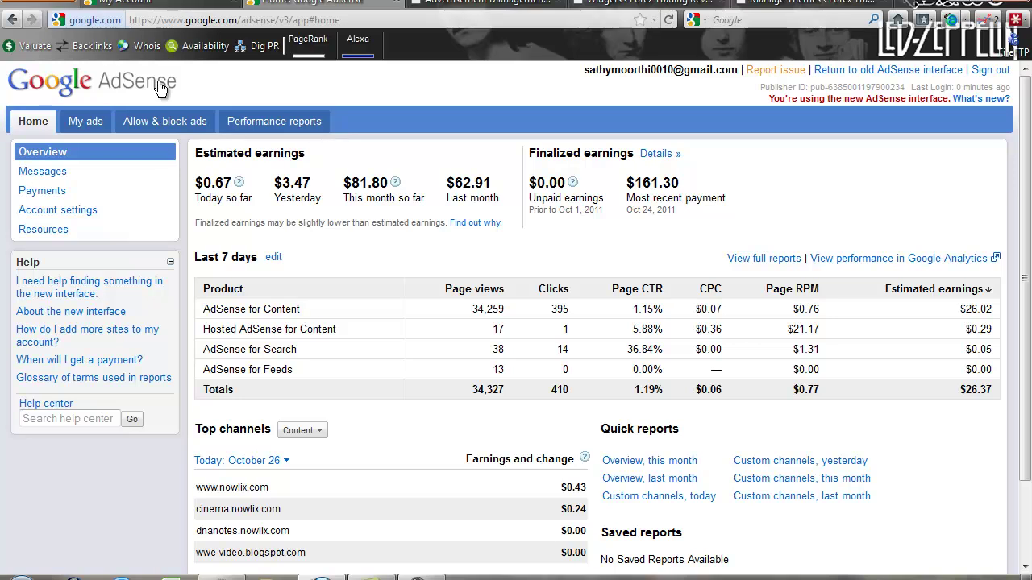
click(81, 128)
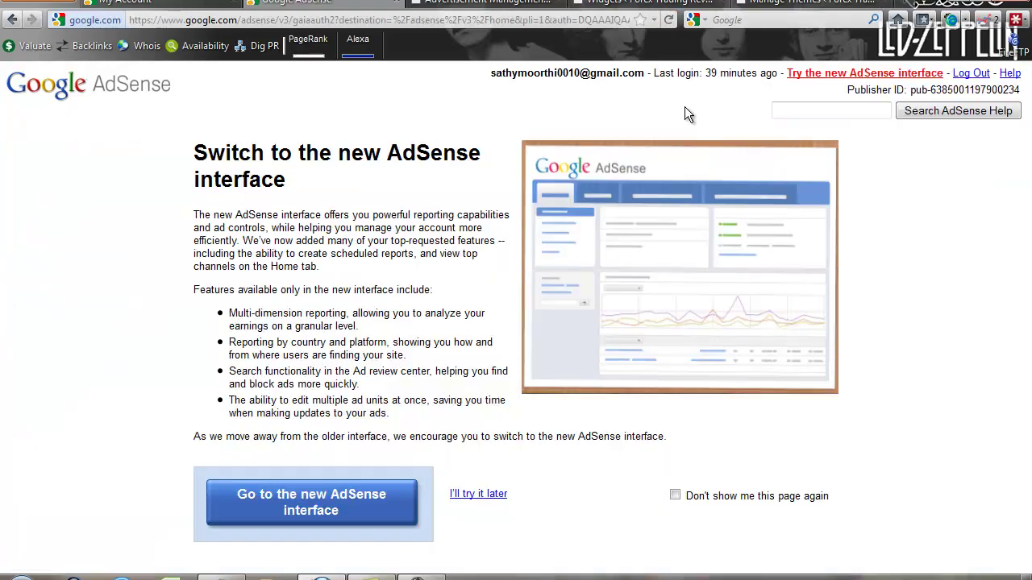
click(287, 501)
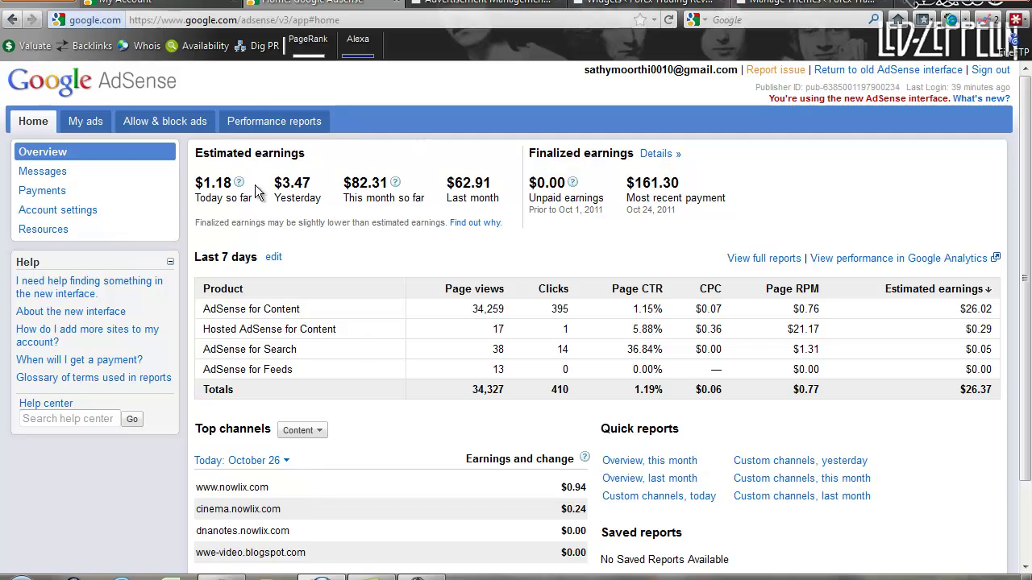
click(79, 123)
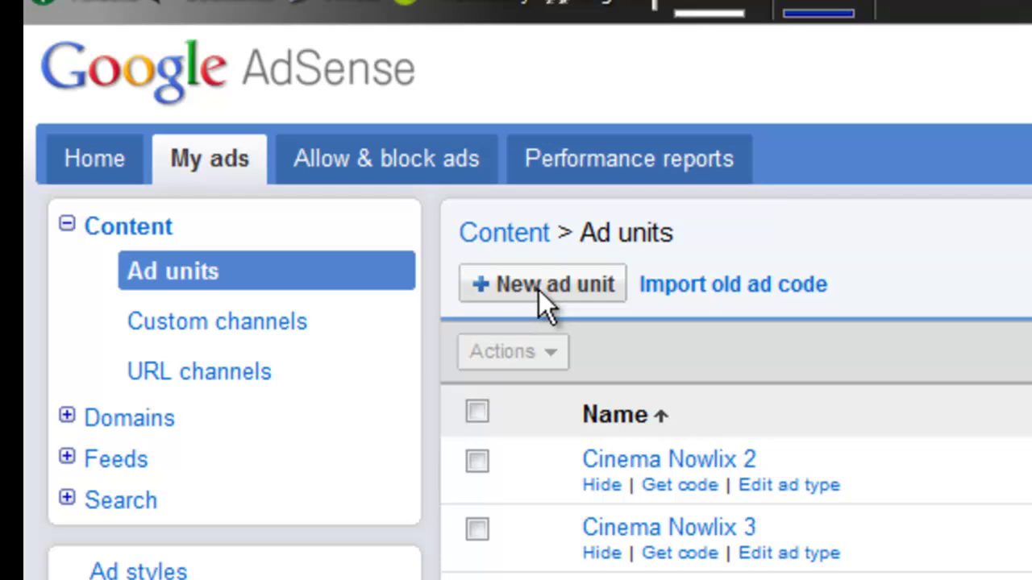
Start a new ad unit named 'Nea Sample' and browse the ad sizes
click(539, 290)
click(849, 289)
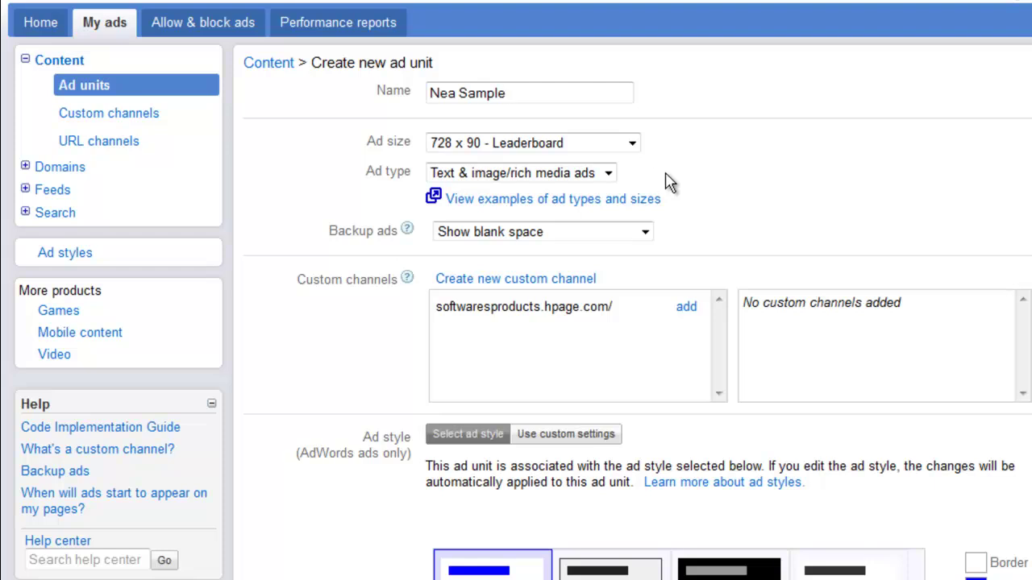
click(633, 145)
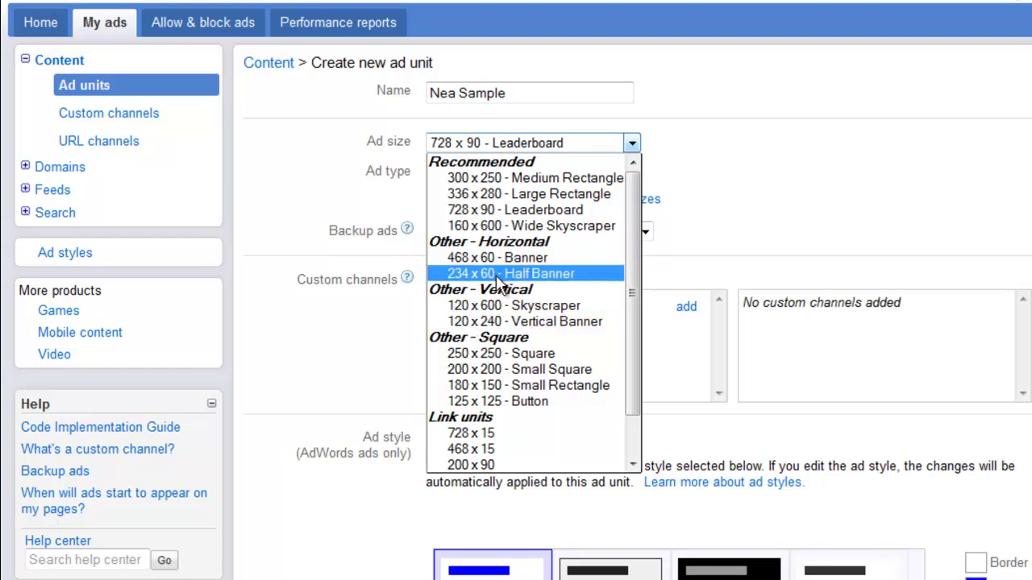
scroll(516, 190, down, 1)
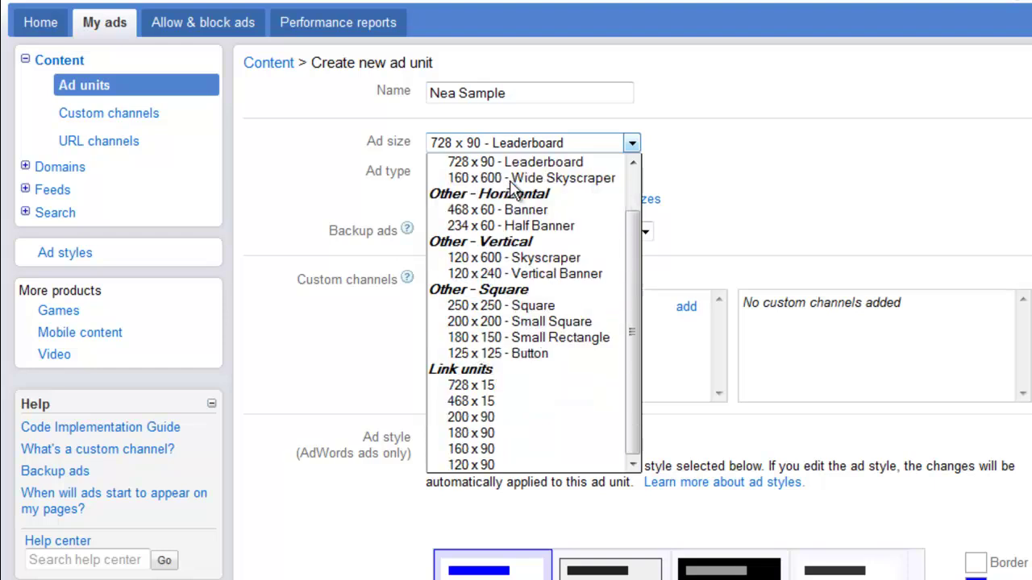
click(691, 188)
scroll(526, 187, down, 3)
scroll(525, 187, up, 3)
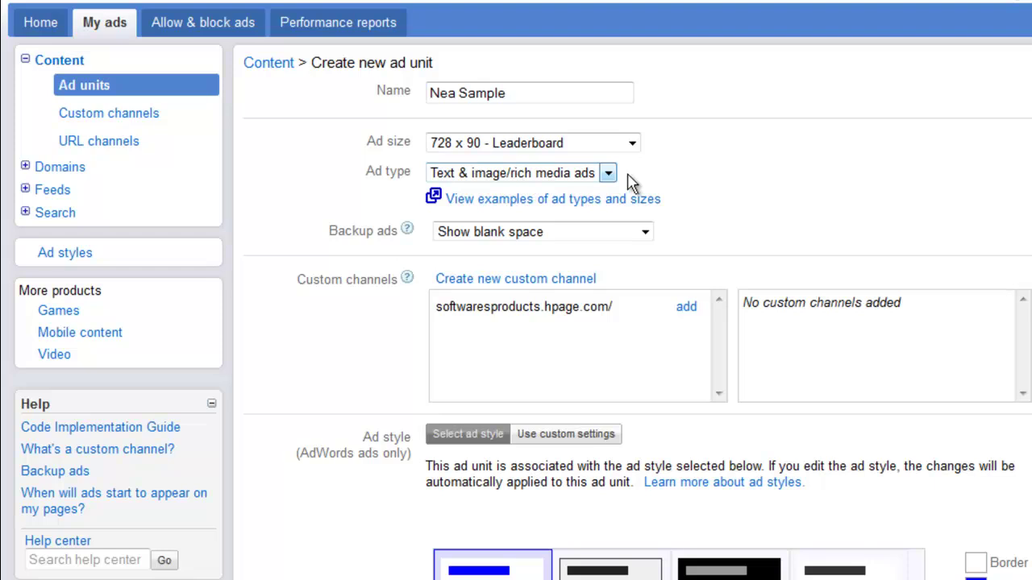
click(627, 145)
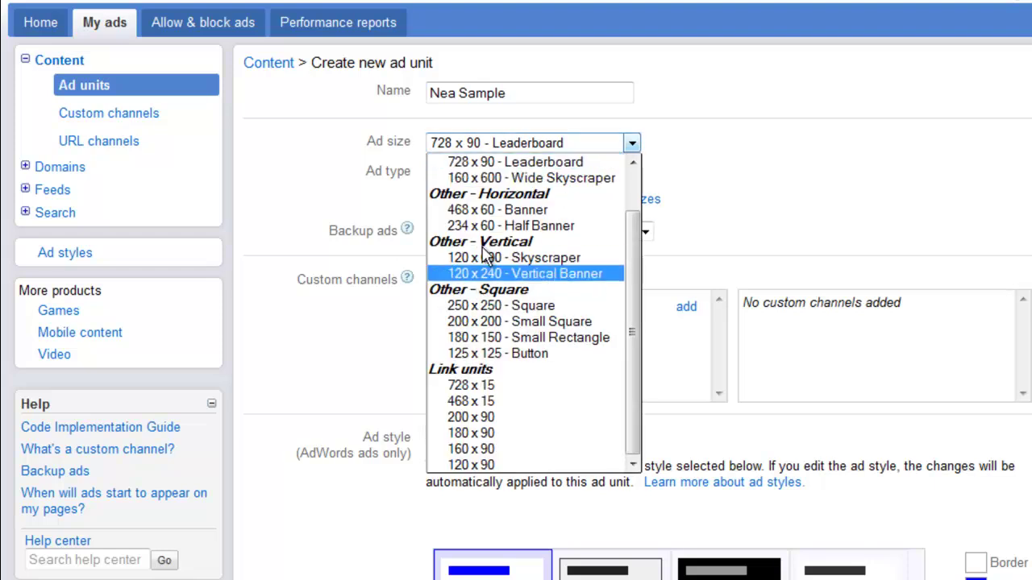
scroll(486, 245, up, 1)
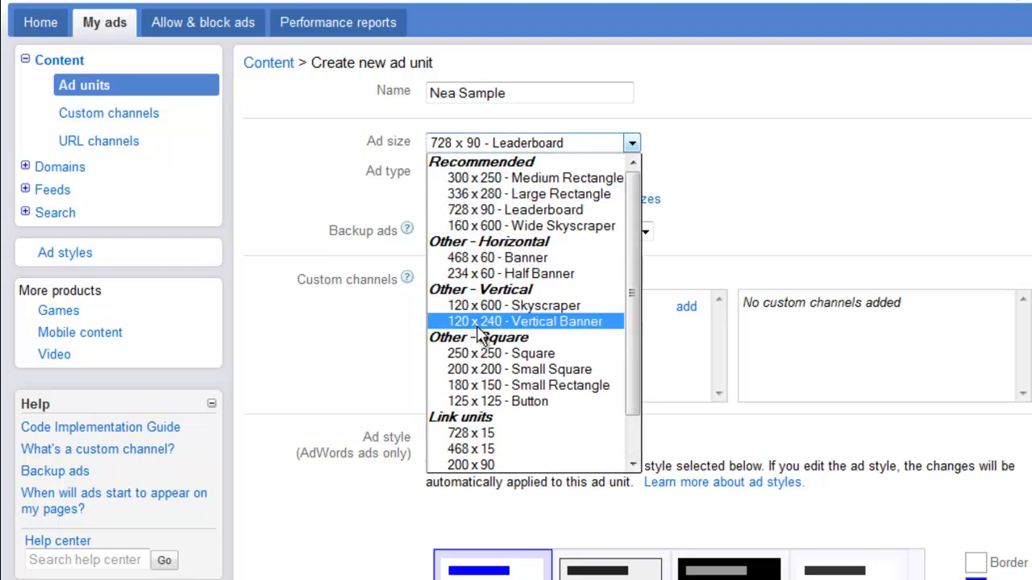
scroll(494, 206, down, 1)
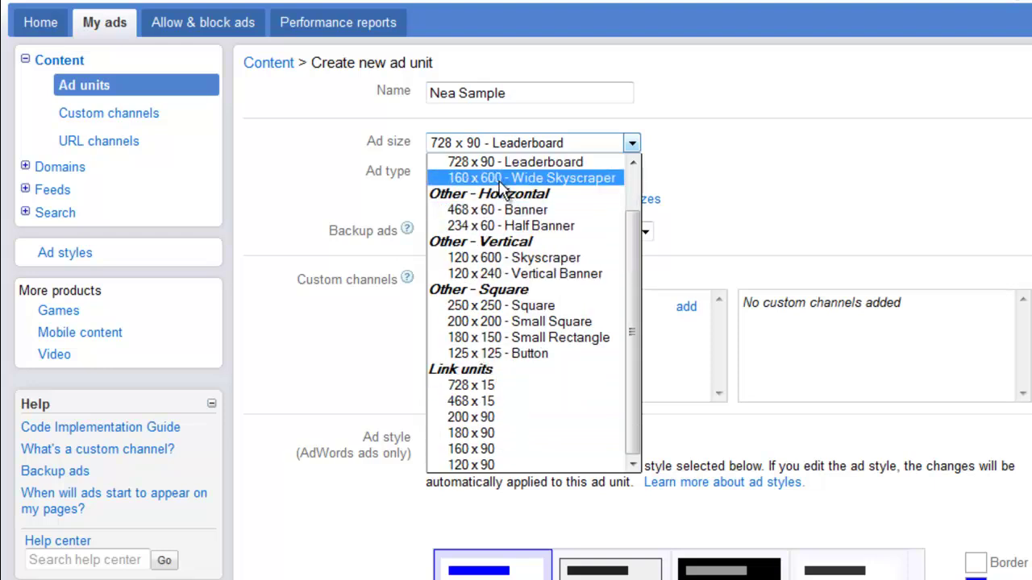
click(484, 226)
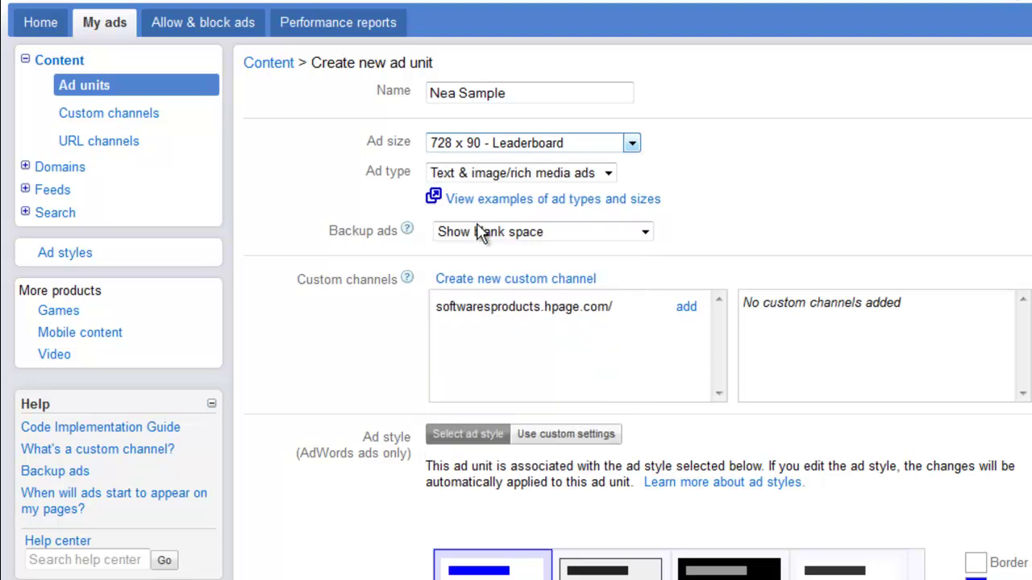
Settle on 160 x 600 Wide Skyscraper as the ad size
click(520, 176)
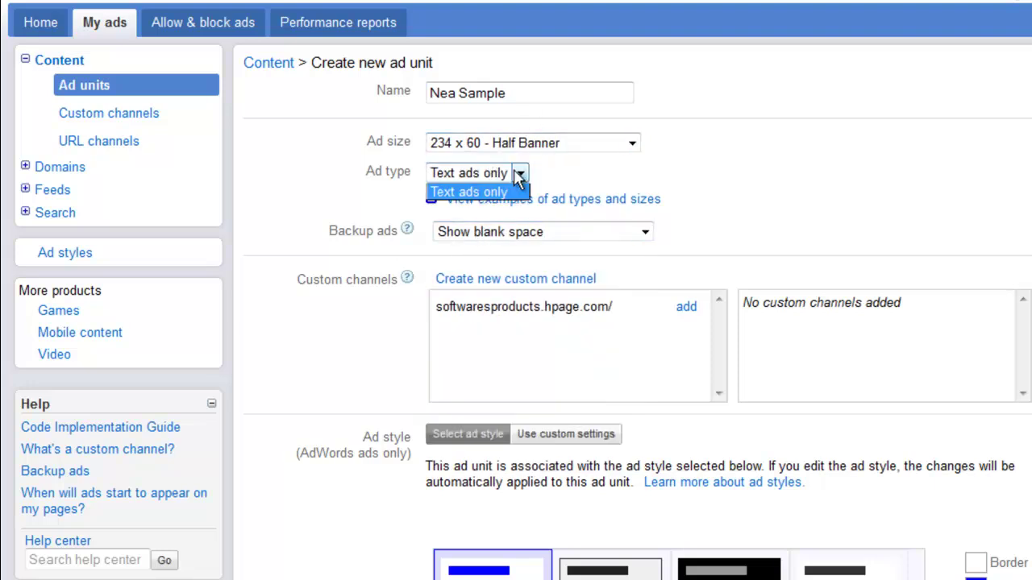
click(524, 172)
click(552, 143)
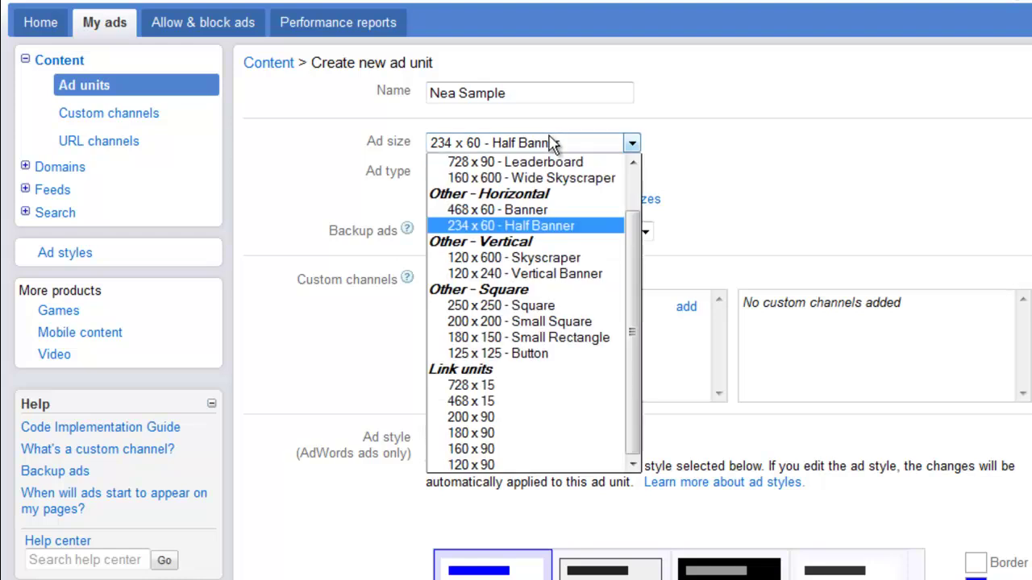
click(508, 178)
click(513, 146)
click(519, 145)
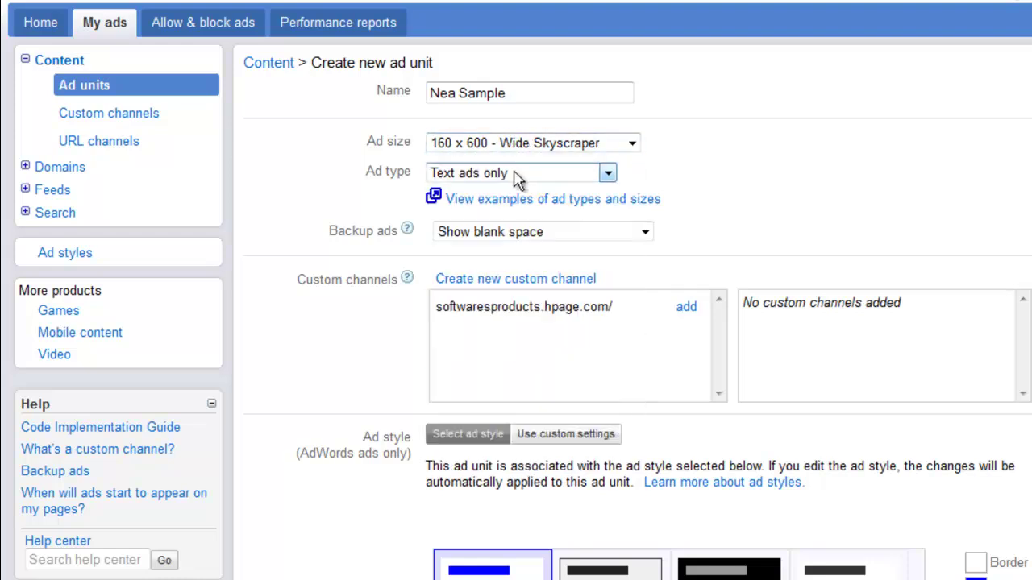
Set the ad type to Text ads only and backup ads to Show blank space
click(516, 174)
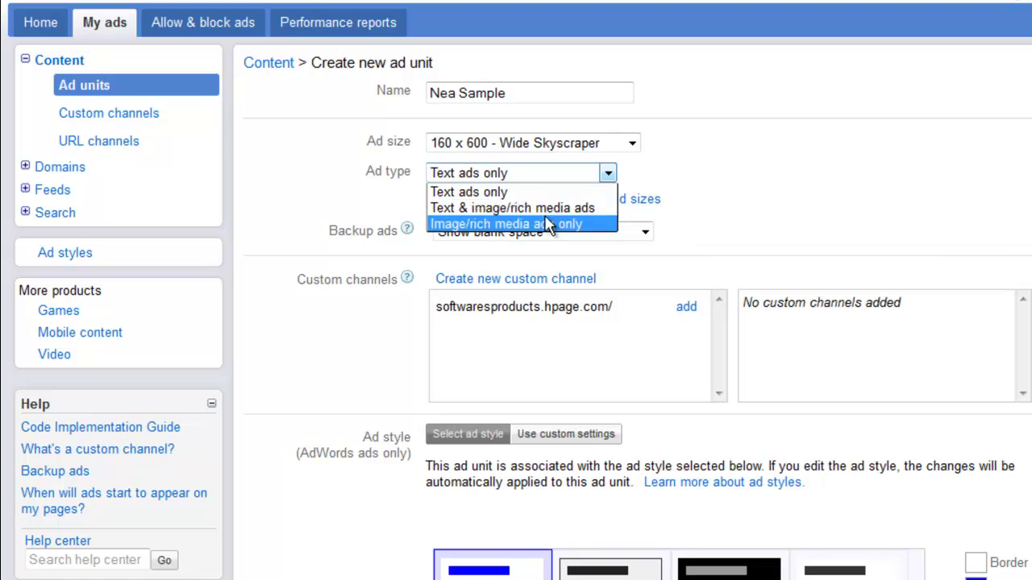
click(725, 210)
scroll(680, 242, down, 3)
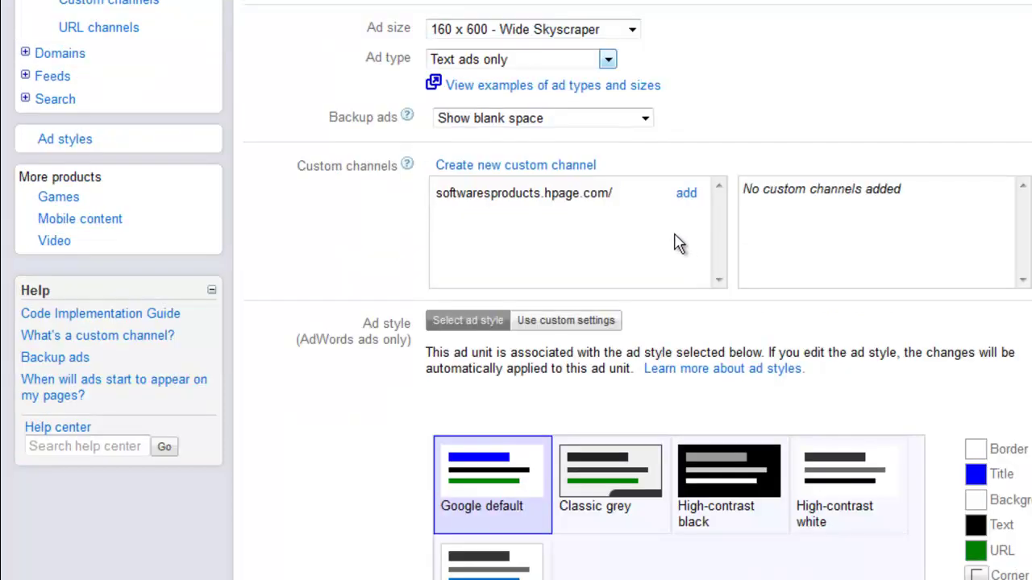
click(567, 121)
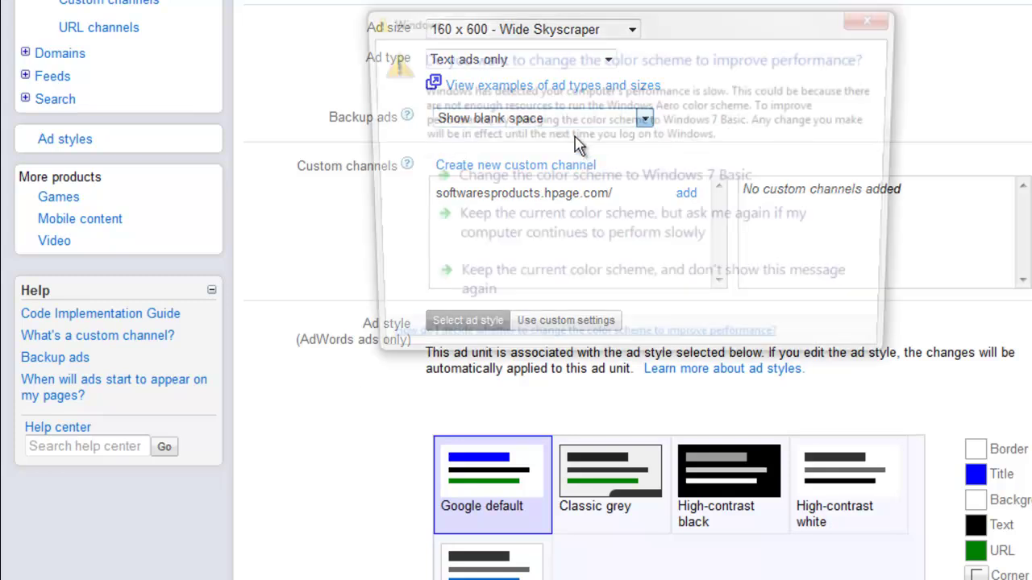
click(877, 19)
click(556, 119)
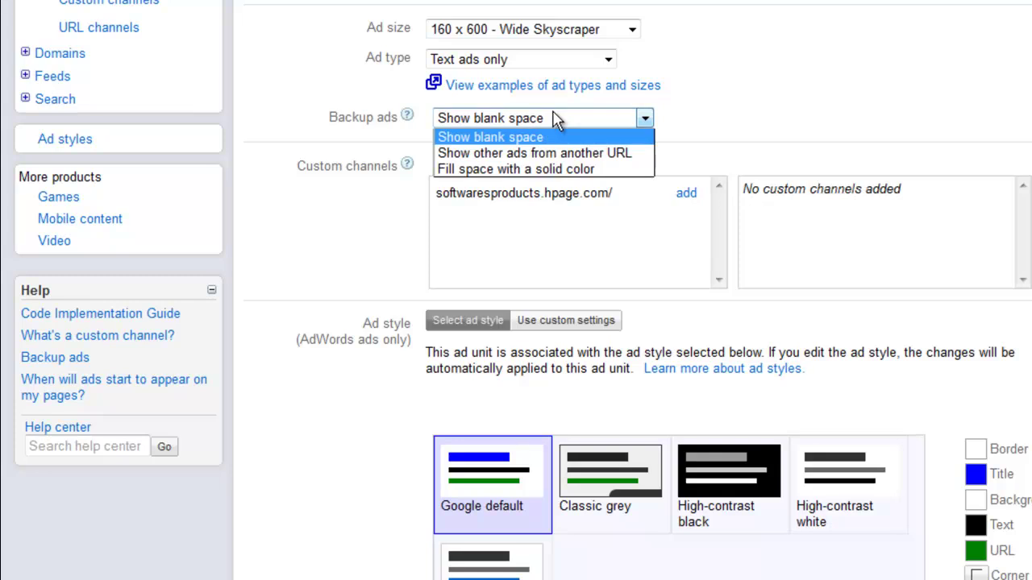
click(536, 120)
click(505, 137)
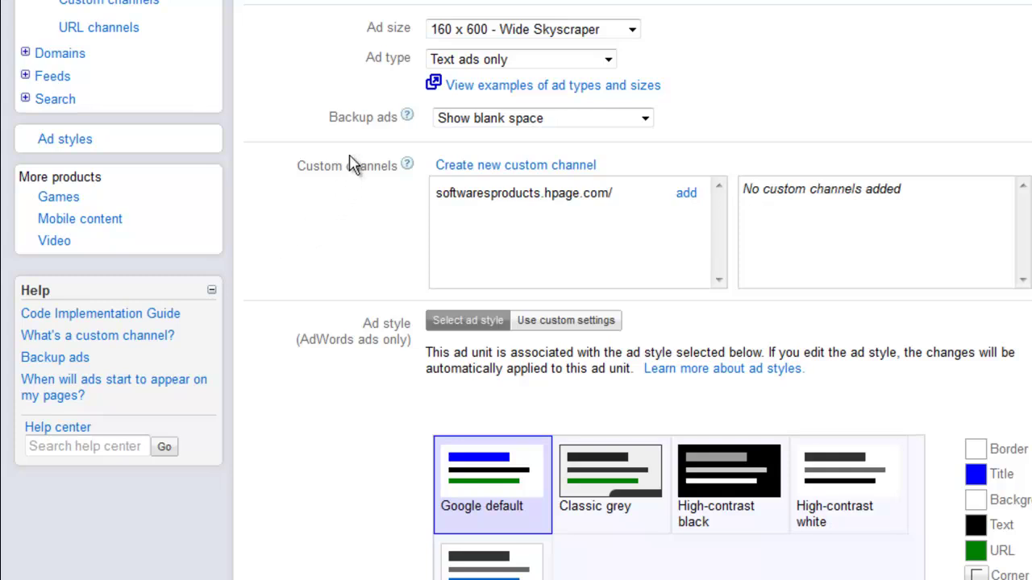
Save the Nea Sample ad unit in AdSense to generate its ad code
scroll(385, 242, down, 3)
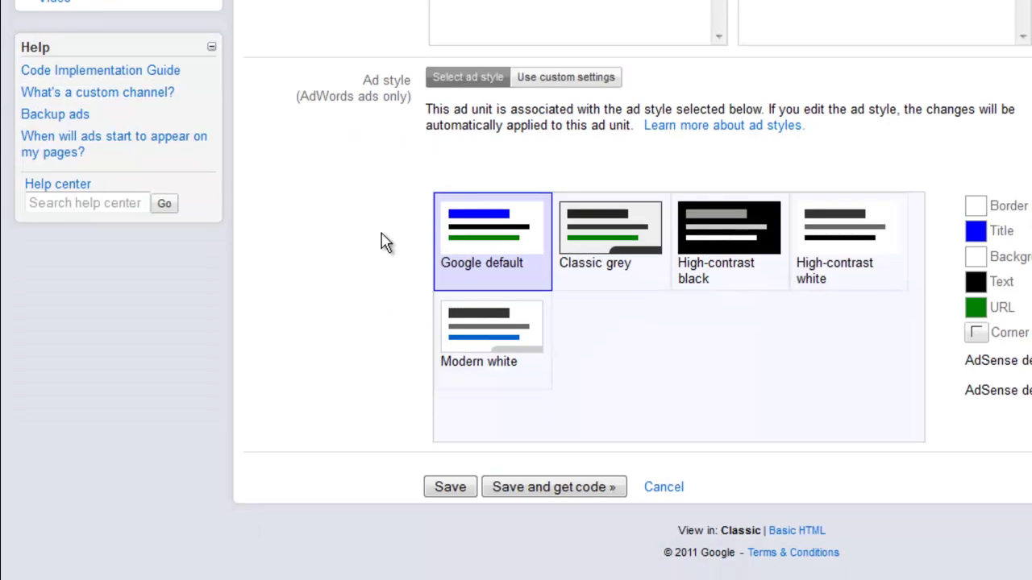
scroll(385, 242, up, 3)
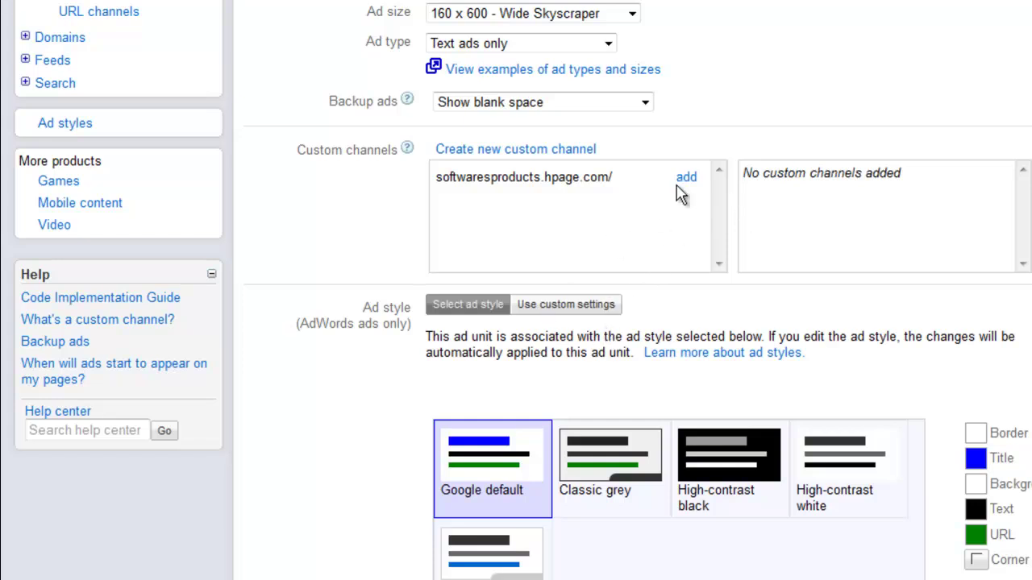
scroll(542, 323, down, 3)
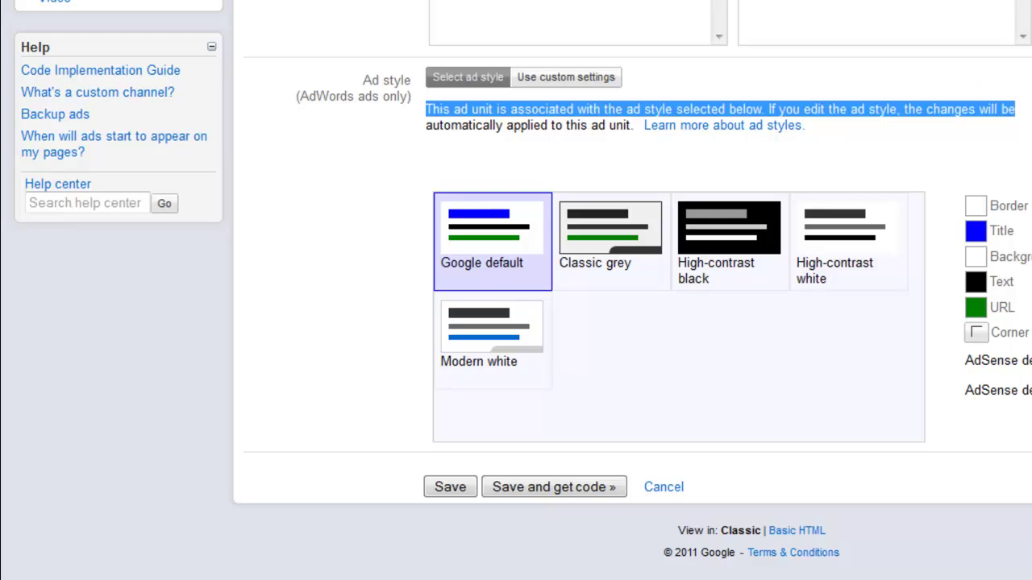
click(1016, 188)
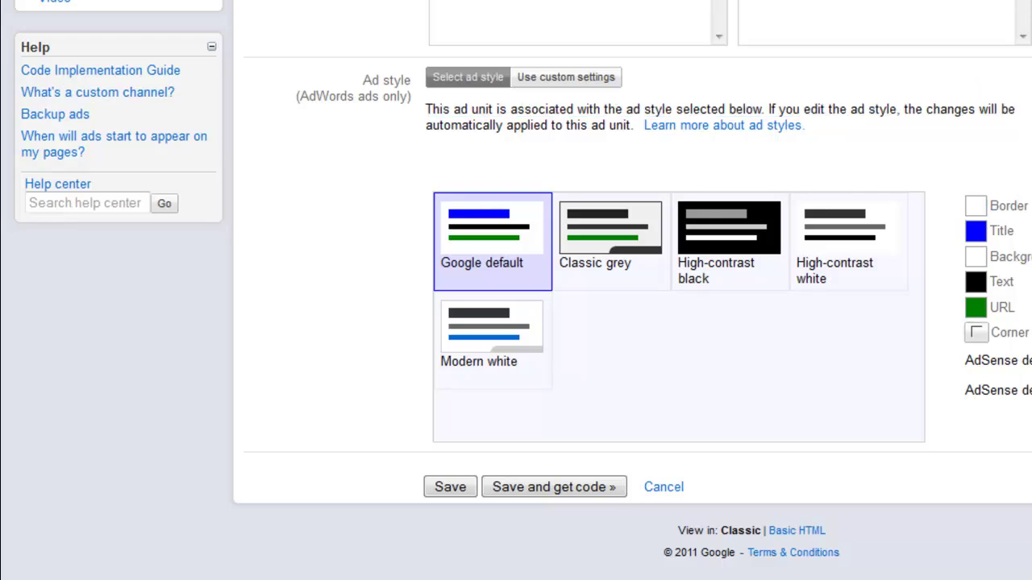
click(538, 489)
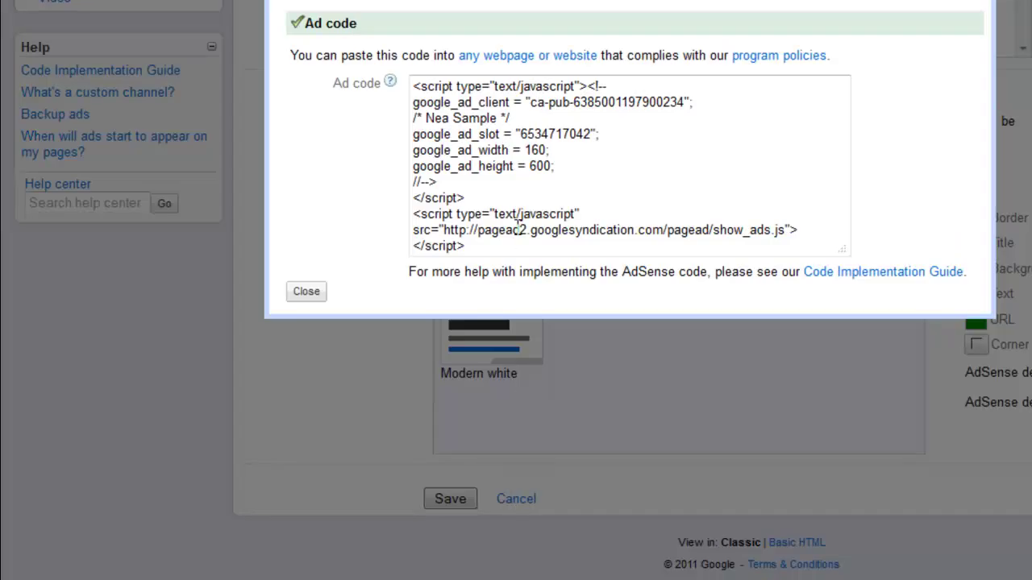
Copy the generated Nea Sample ad code and go back to the WordPress Widgets page
click(508, 197)
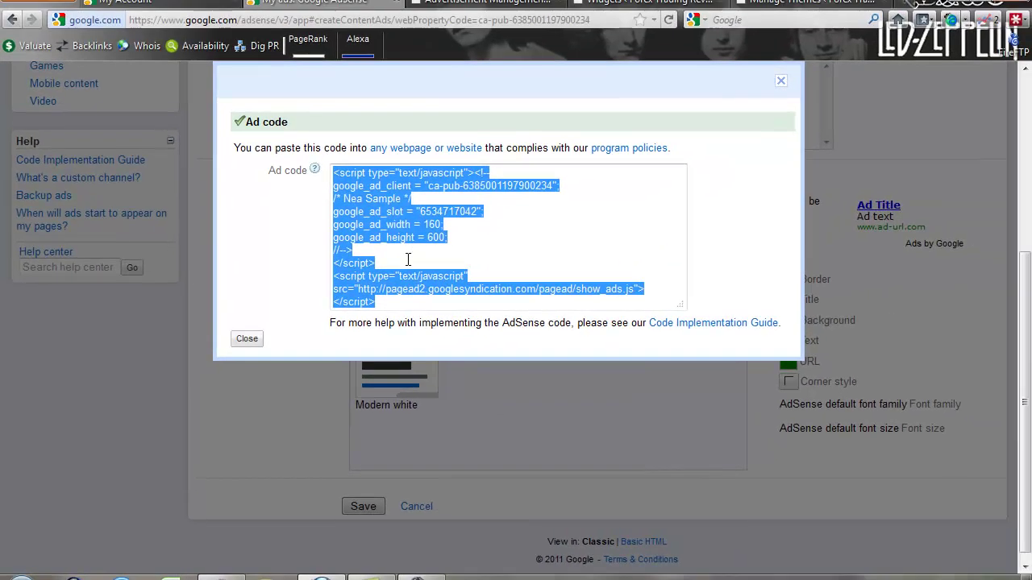
right_click(398, 238)
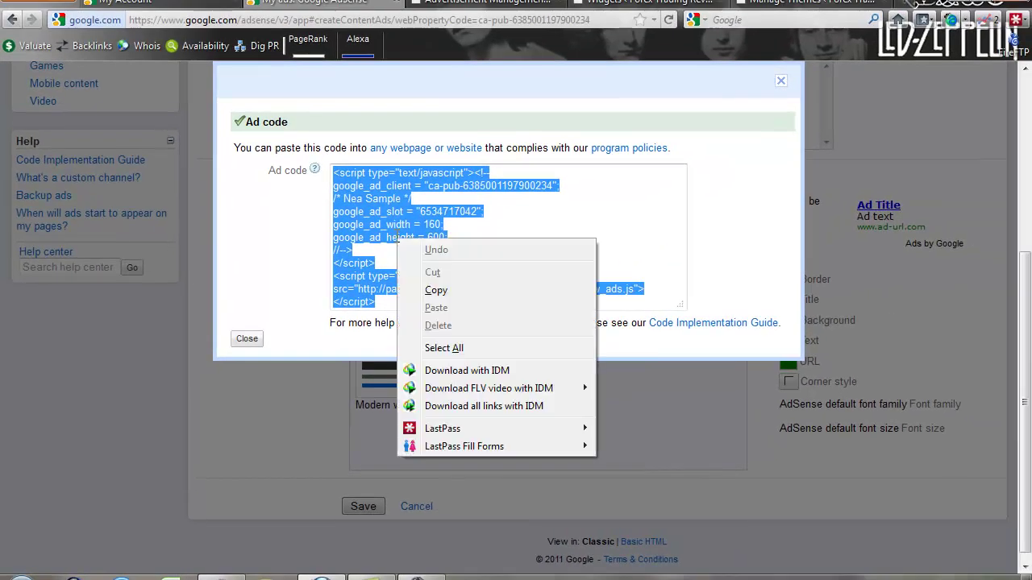
click(435, 287)
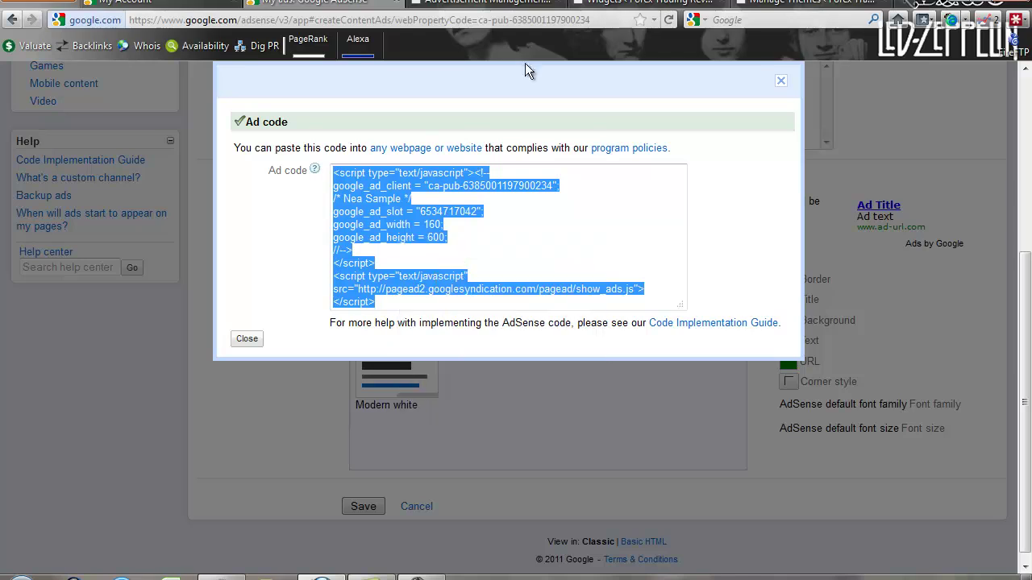
click(492, 4)
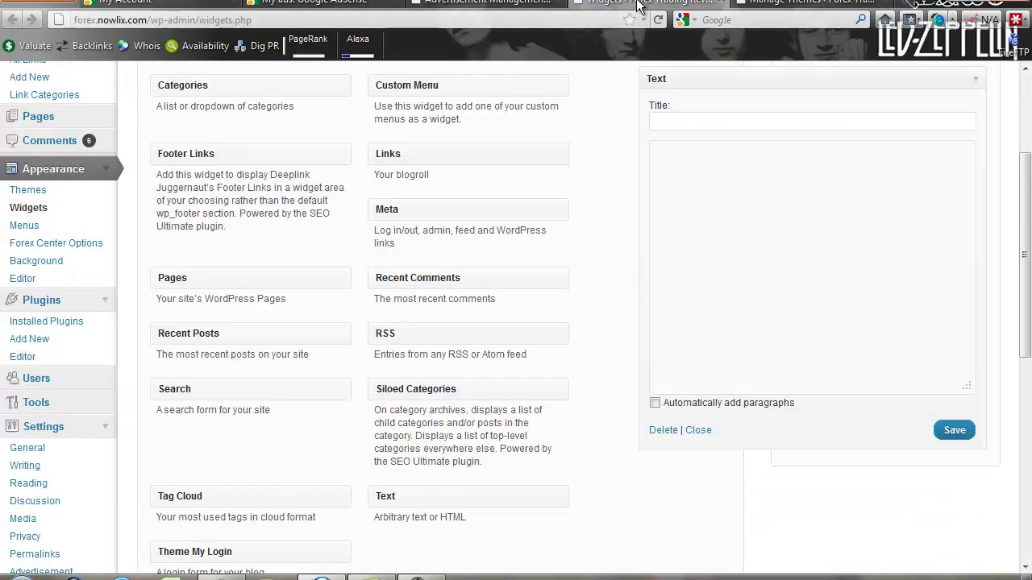
Paste the Nea Sample AdSense code into the sidebar Text widget's content box
scroll(713, 201, up, 3)
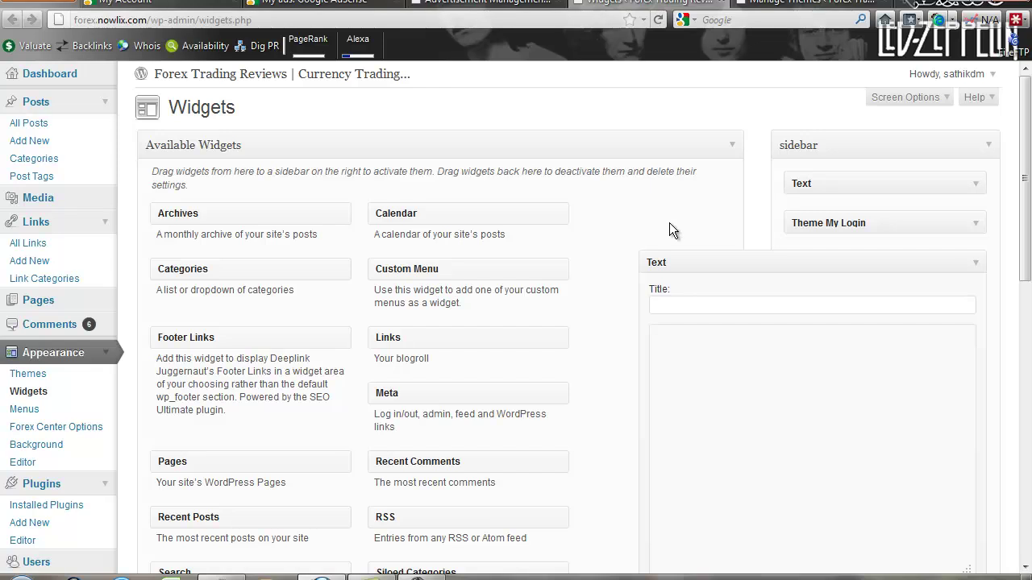
right_click(702, 425)
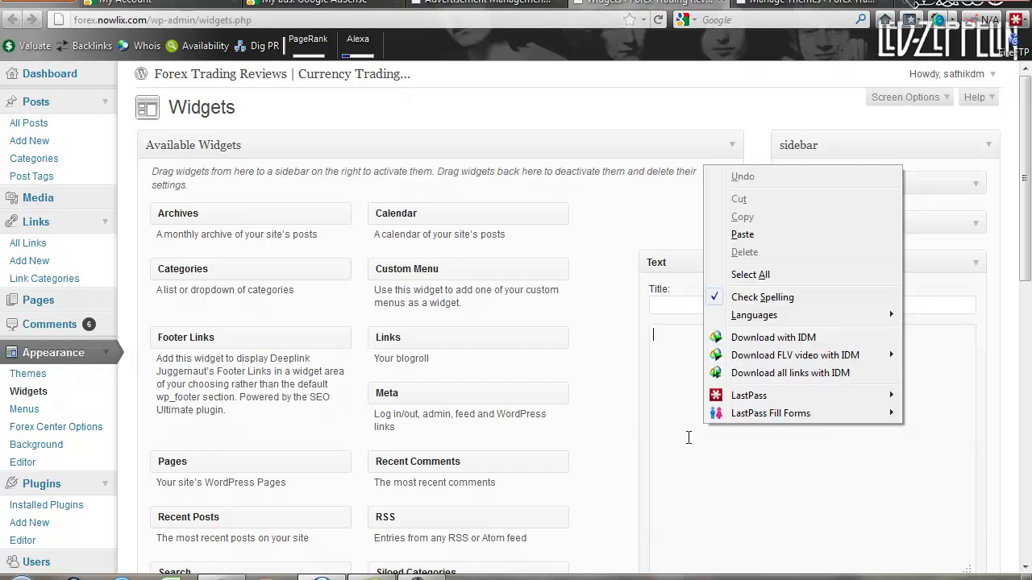
click(679, 460)
right_click(683, 433)
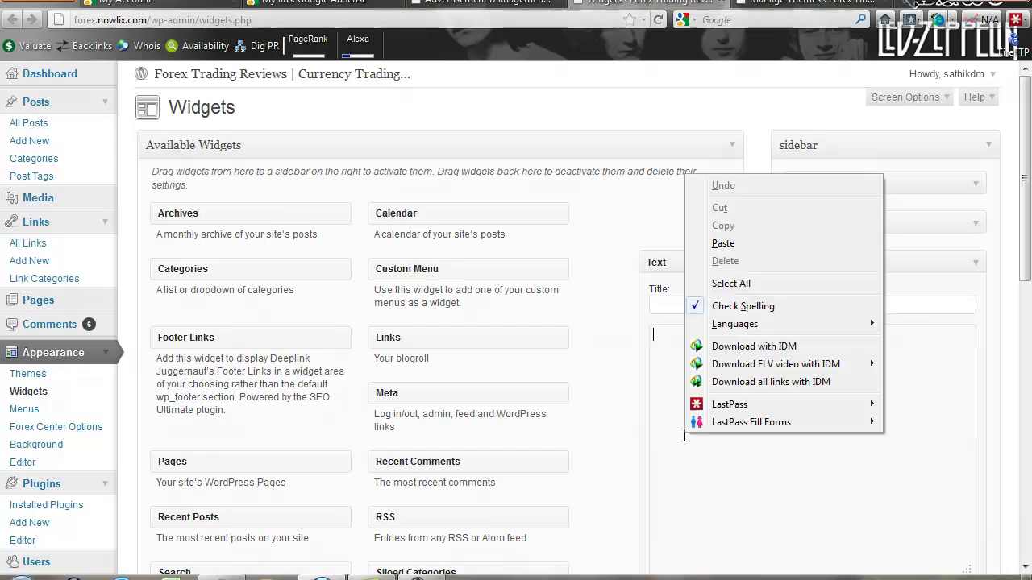
click(748, 245)
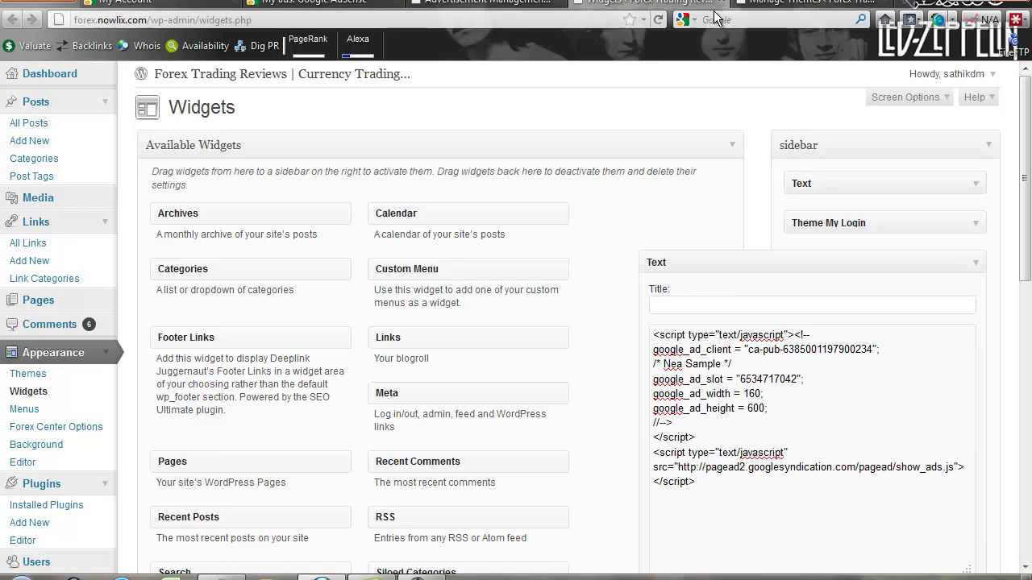
click(483, 3)
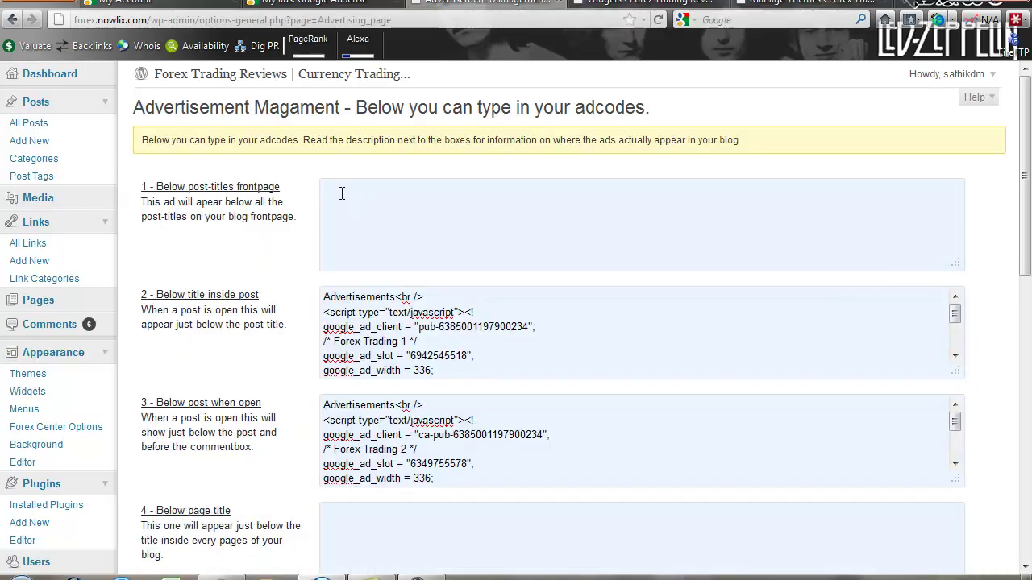
Dismiss the Windows colour-scheme prompt covering the Advertisement Management page
scroll(342, 193, down, 4)
scroll(342, 193, down, 5)
scroll(342, 193, up, 5)
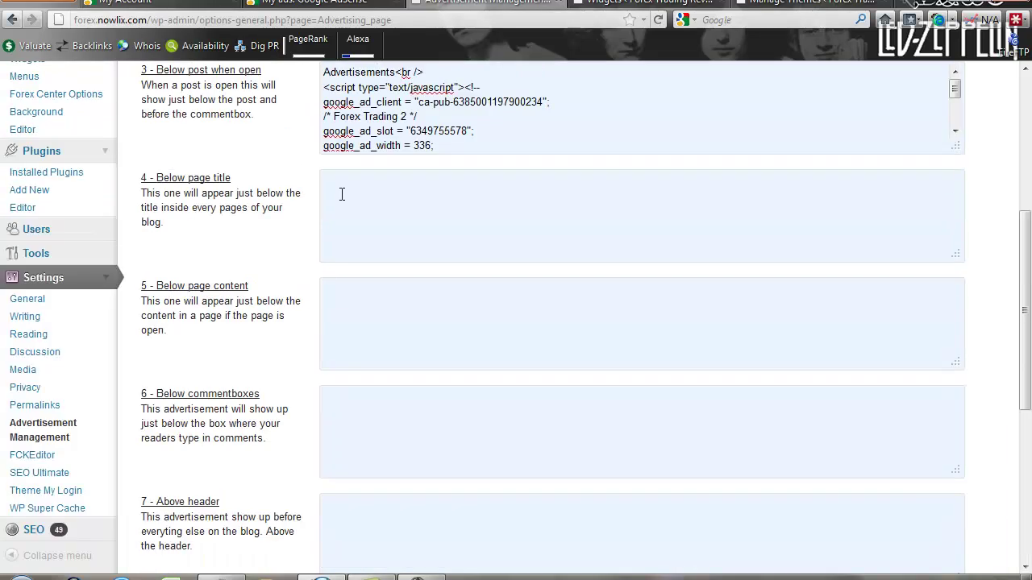
scroll(342, 193, up, 4)
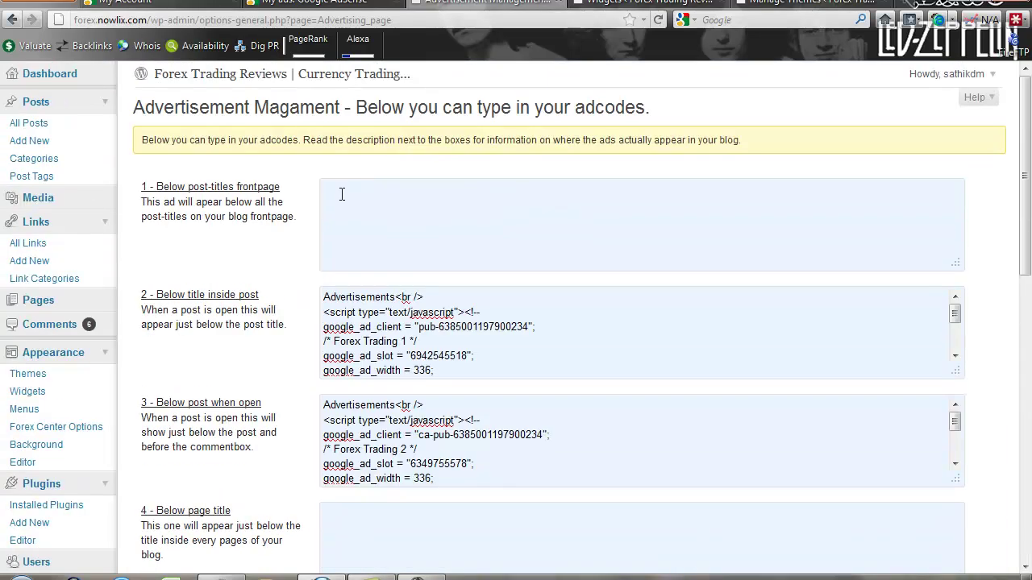
scroll(357, 188, down, 4)
scroll(357, 189, down, 2)
scroll(357, 188, down, 3)
scroll(336, 298, up, 5)
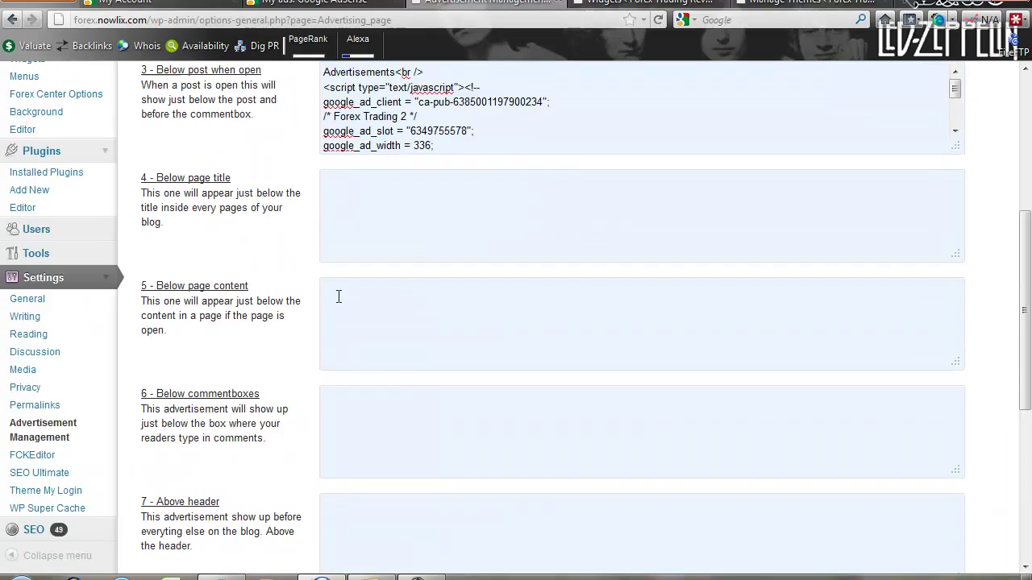
scroll(336, 297, down, 2)
scroll(336, 295, down, 3)
scroll(296, 257, up, 1)
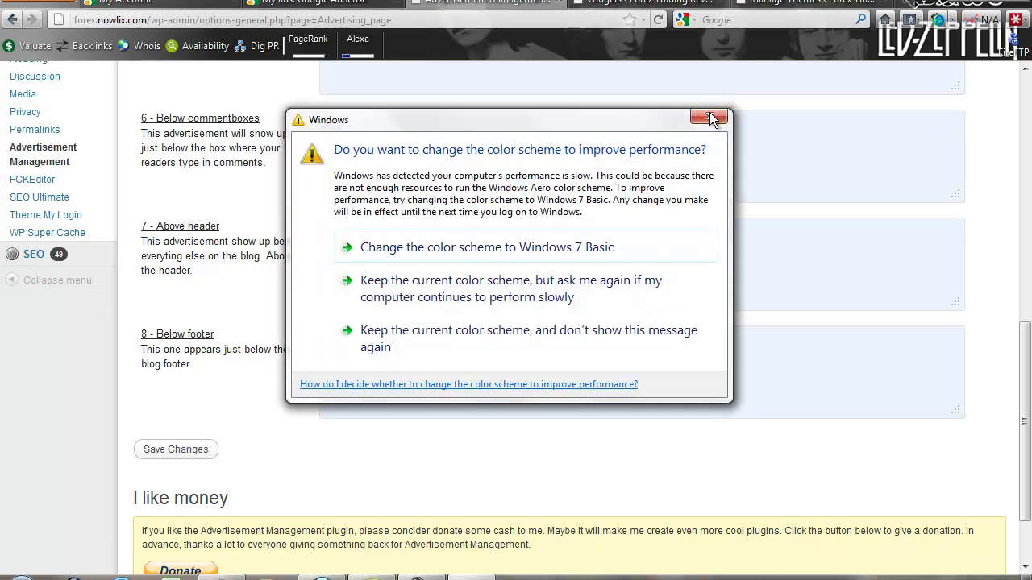
click(711, 118)
Scroll through the Advertisement Management ad slots to check which hold AdSense code
scroll(222, 155, up, 2)
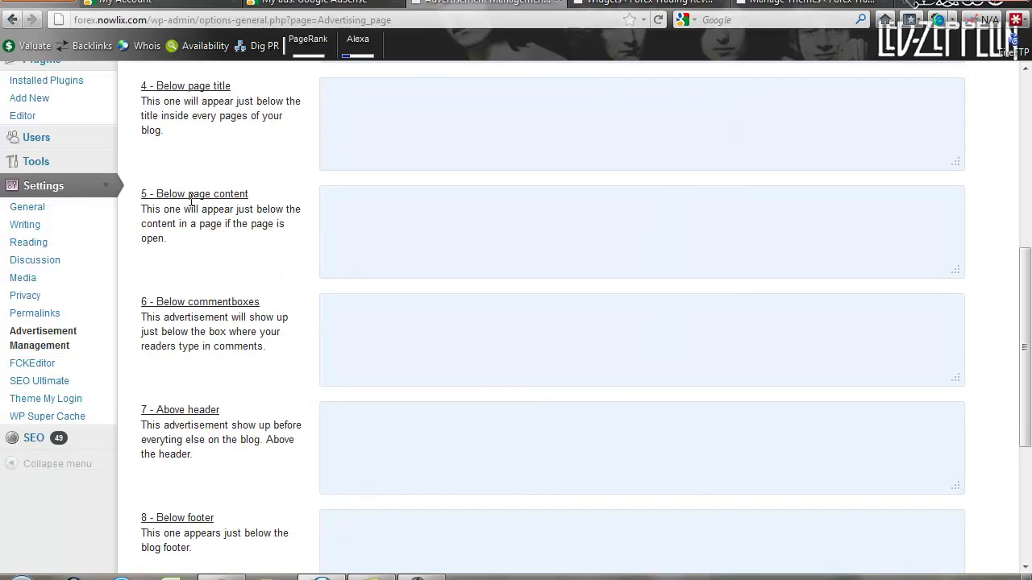
scroll(191, 201, up, 1)
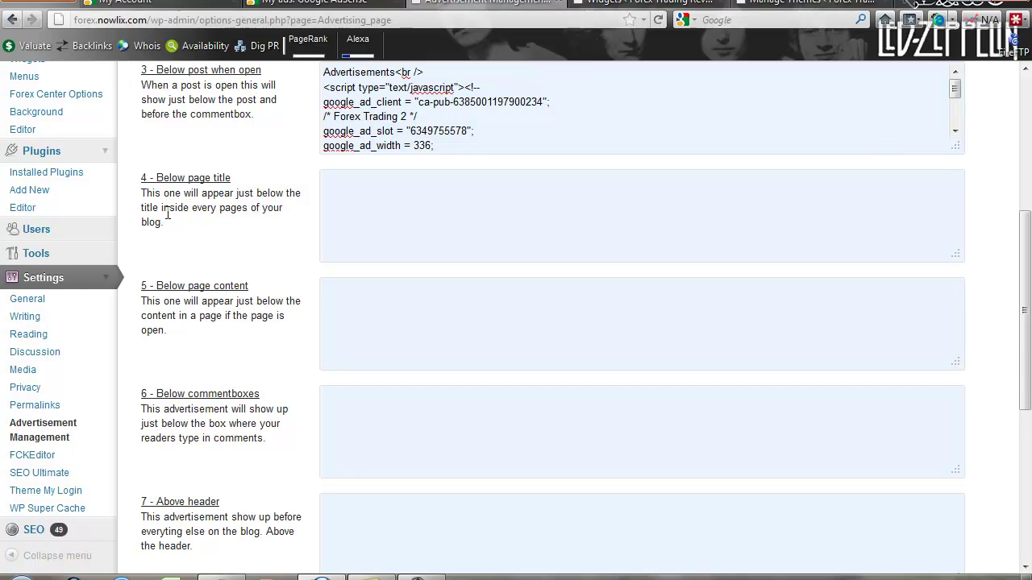
scroll(168, 214, up, 1)
scroll(438, 341, up, 1)
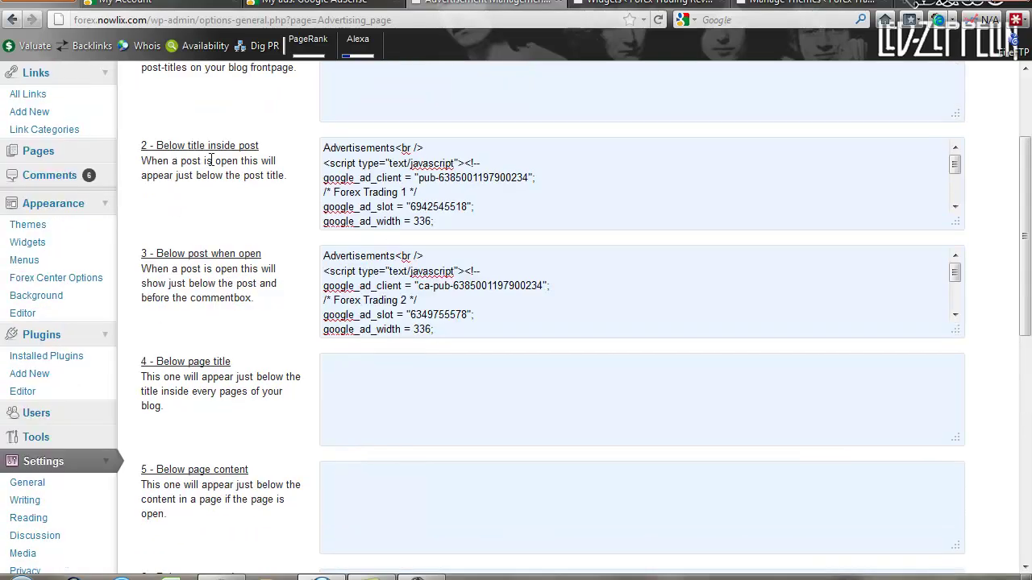
scroll(210, 160, up, 2)
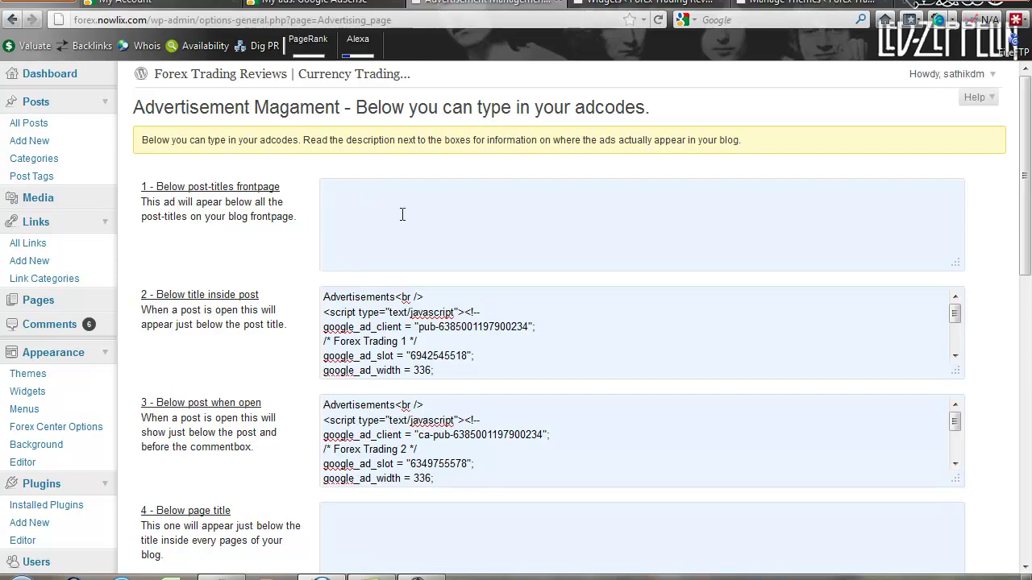
scroll(406, 223, down, 1)
scroll(404, 219, down, 1)
scroll(403, 214, down, 3)
scroll(404, 214, down, 2)
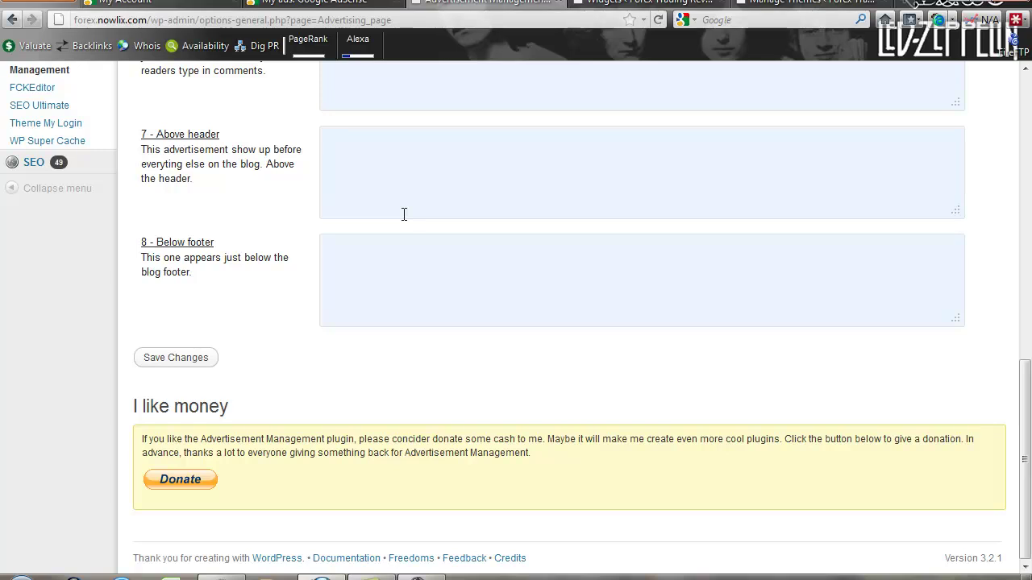
scroll(404, 213, up, 4)
scroll(404, 214, up, 3)
scroll(404, 214, down, 4)
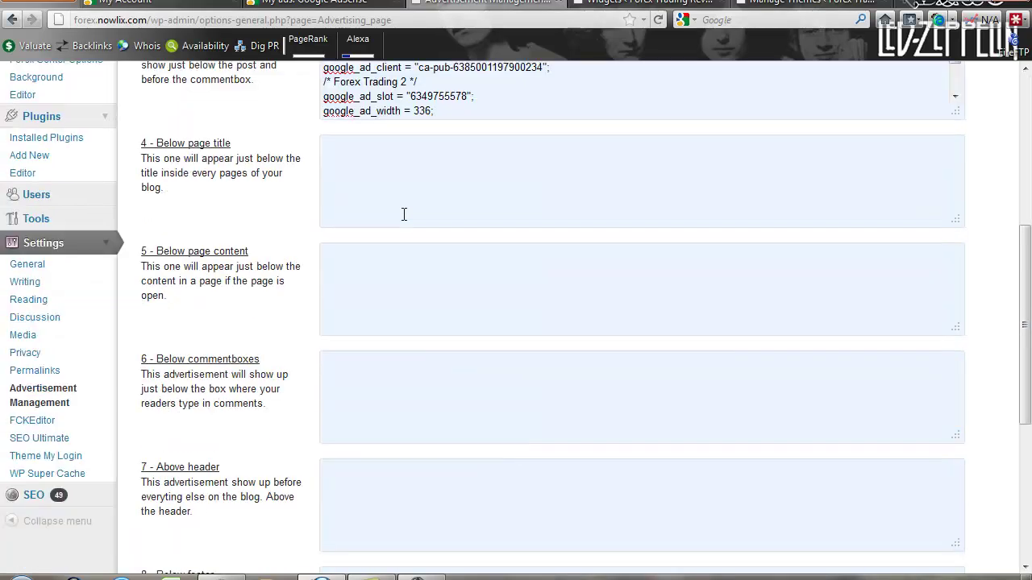
scroll(404, 214, down, 3)
scroll(404, 214, down, 1)
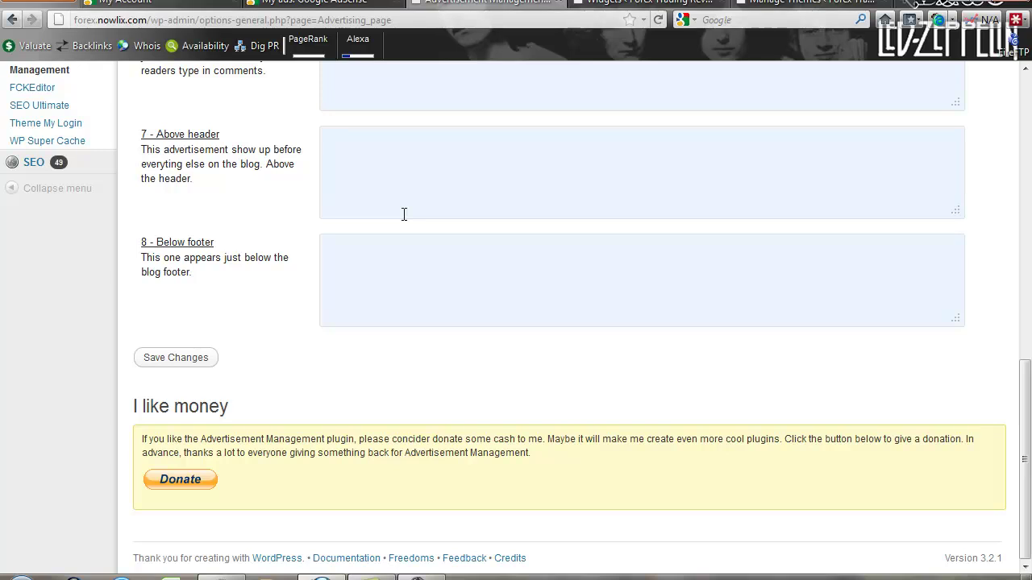
scroll(404, 213, up, 6)
scroll(404, 214, up, 1)
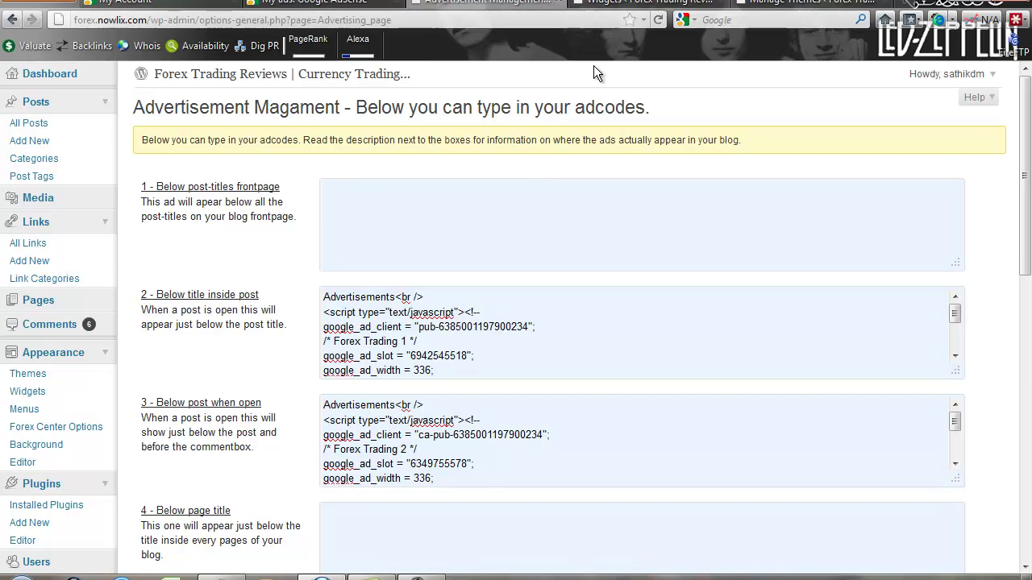
Save the sidebar Text widget holding the Nea Sample ad code
click(634, 4)
scroll(830, 290, down, 3)
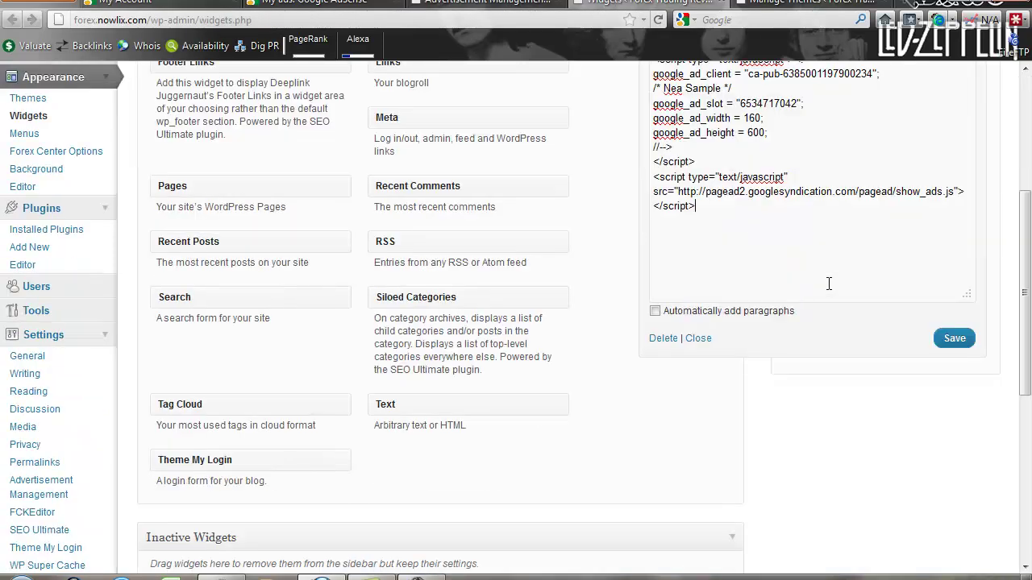
click(953, 342)
click(952, 342)
Save the Advertisement Management ad code settings and review the filled slots
click(431, 4)
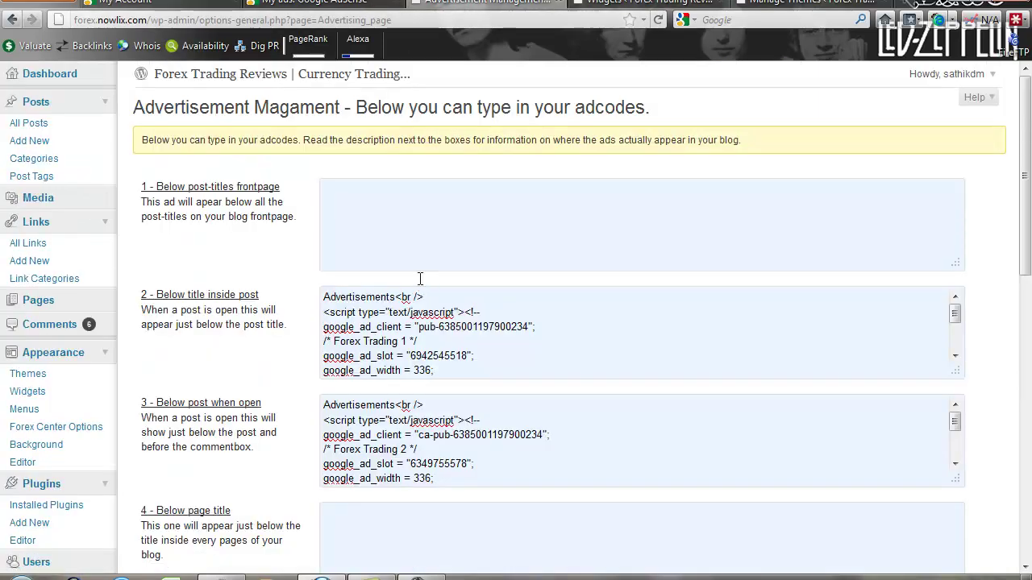
scroll(420, 279, down, 2)
scroll(419, 279, down, 5)
scroll(419, 279, down, 2)
click(161, 362)
scroll(270, 325, up, 5)
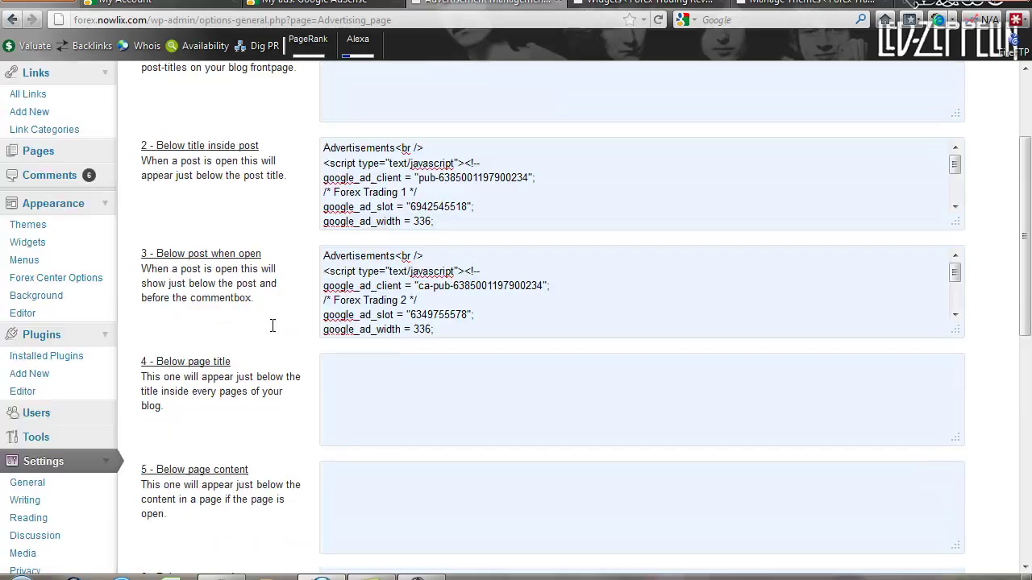
scroll(270, 324, down, 5)
scroll(270, 324, down, 3)
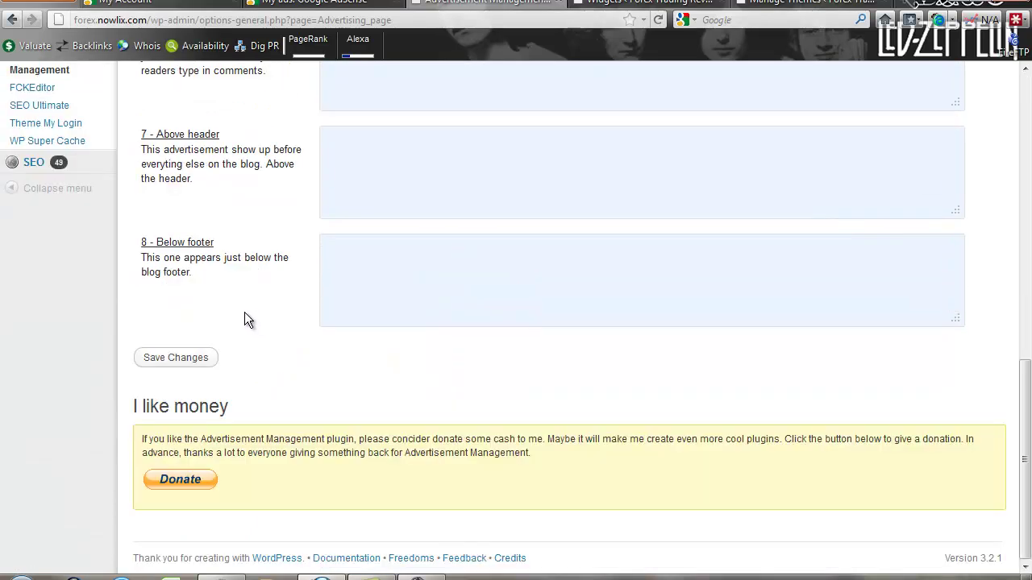
scroll(266, 306, up, 4)
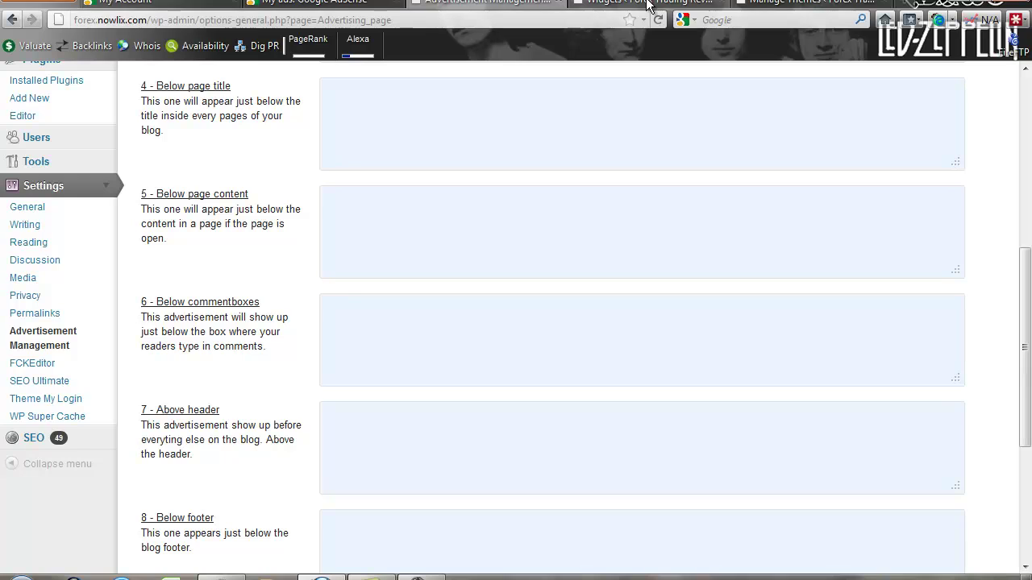
Close the AdSense ad code window and return to the ad units list
click(337, 5)
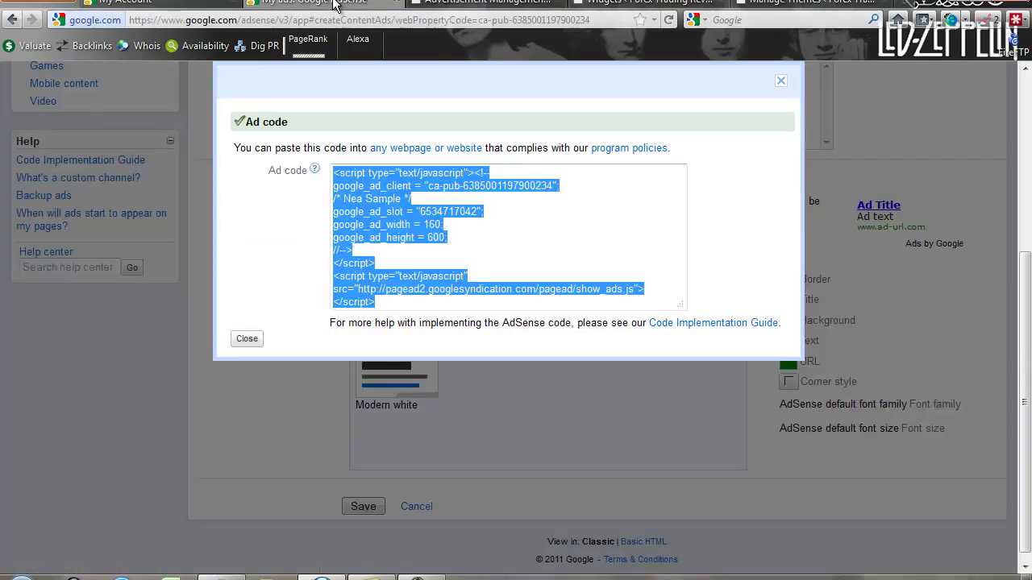
click(780, 81)
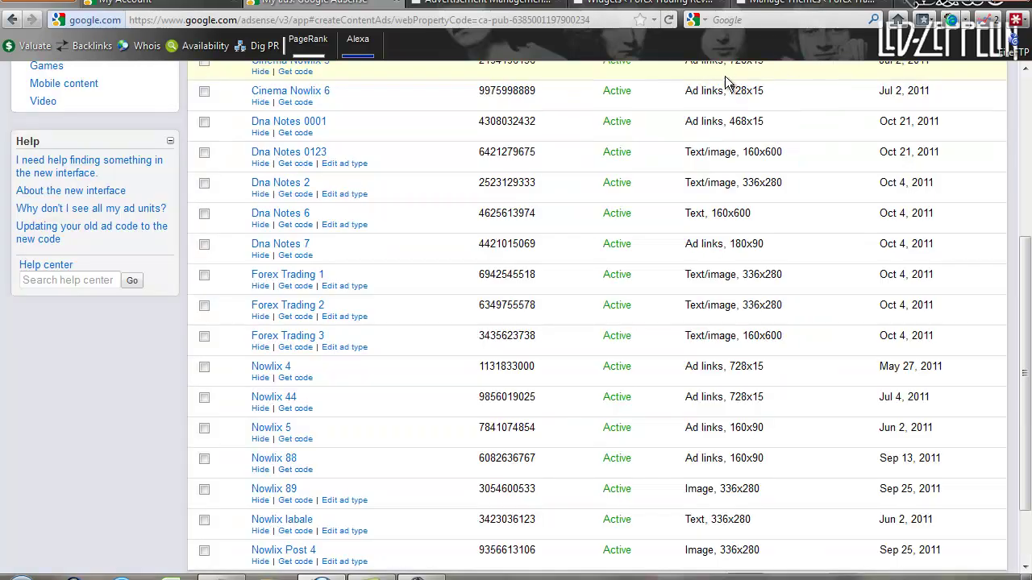
click(475, 4)
click(645, 4)
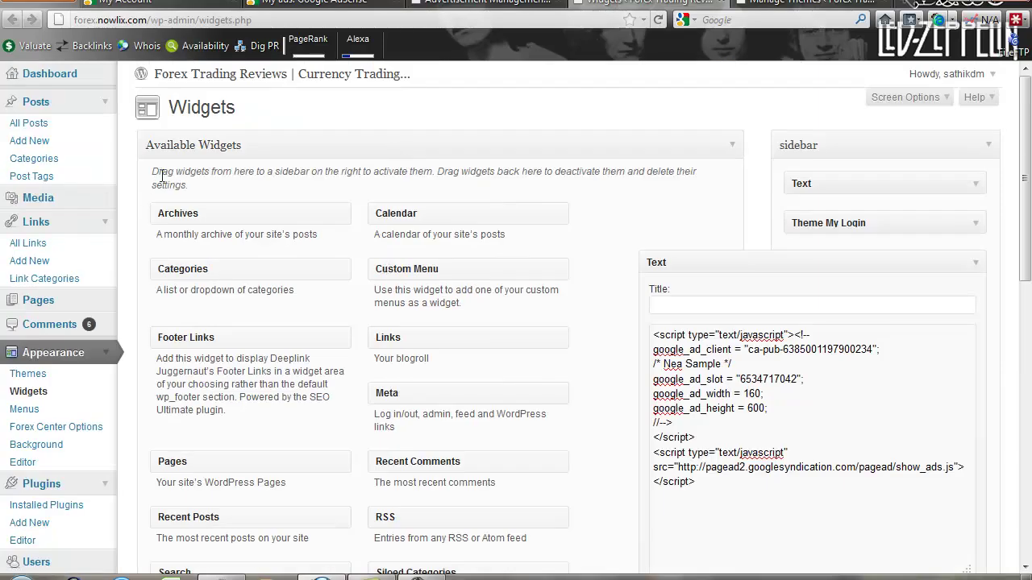
click(173, 4)
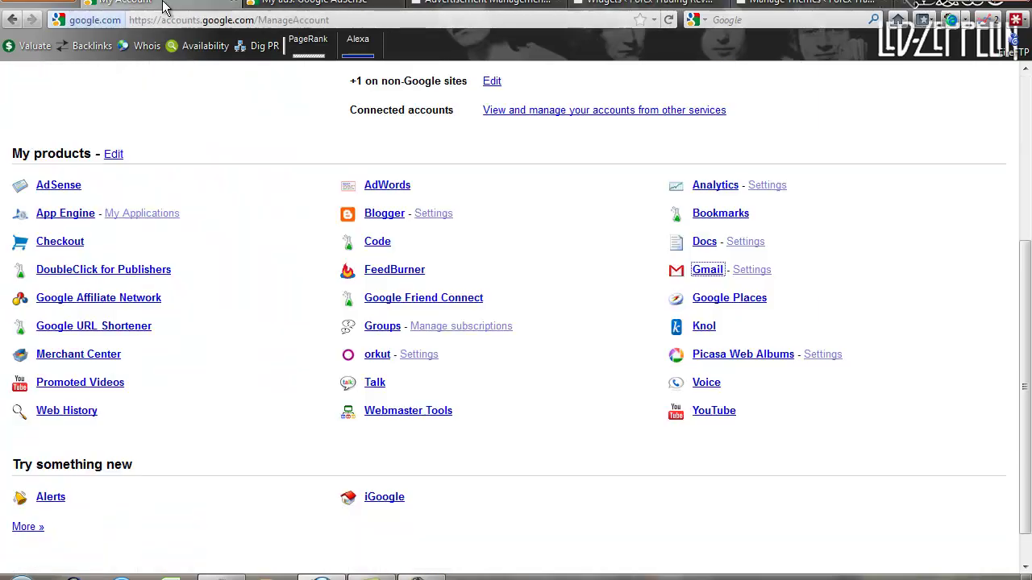
click(307, 4)
Bring up WordPress's Manage Themes page showing Forex New Thene 1.0 as current theme
scroll(292, 202, down, 3)
scroll(295, 202, down, 2)
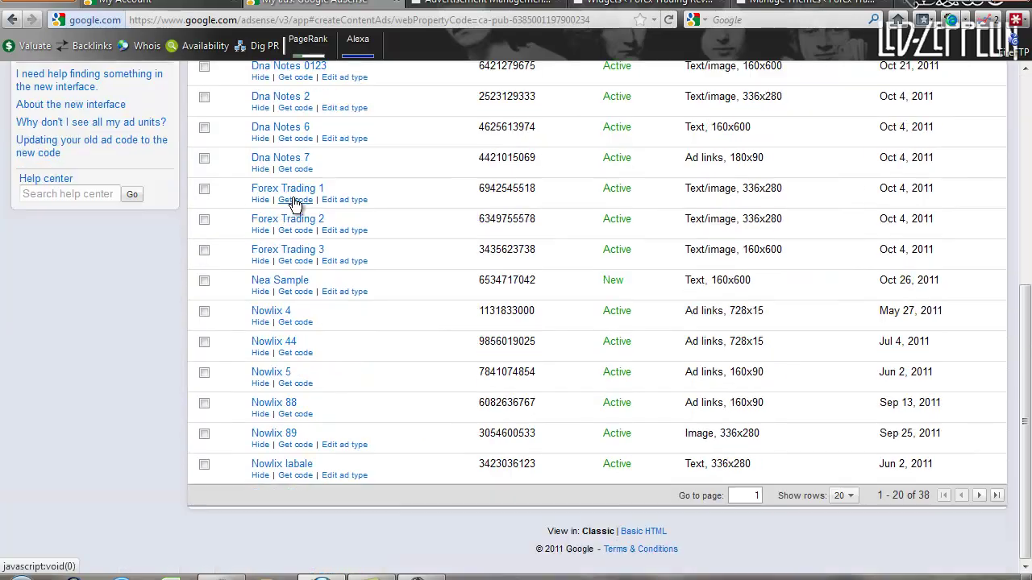
click(519, 4)
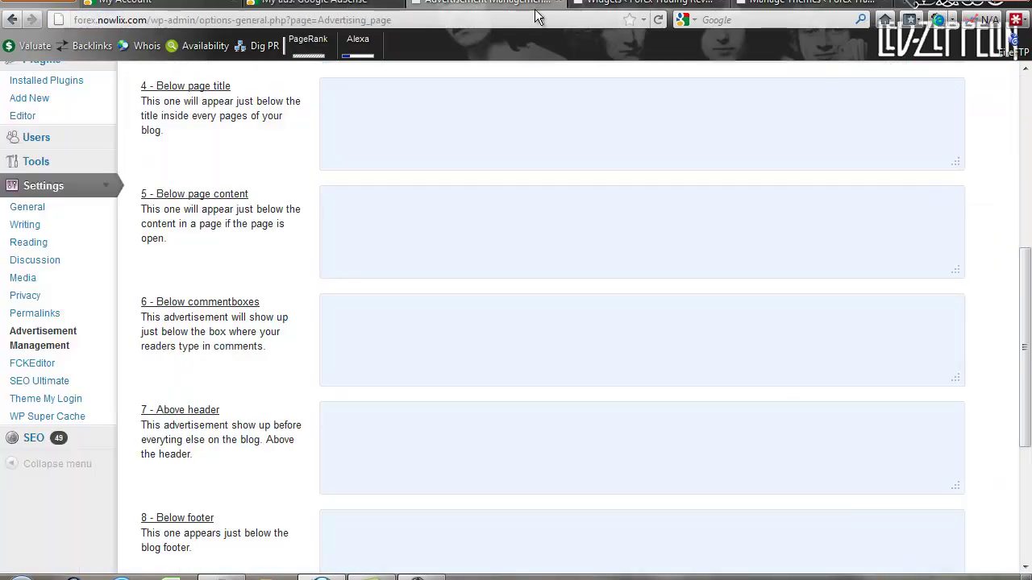
click(642, 4)
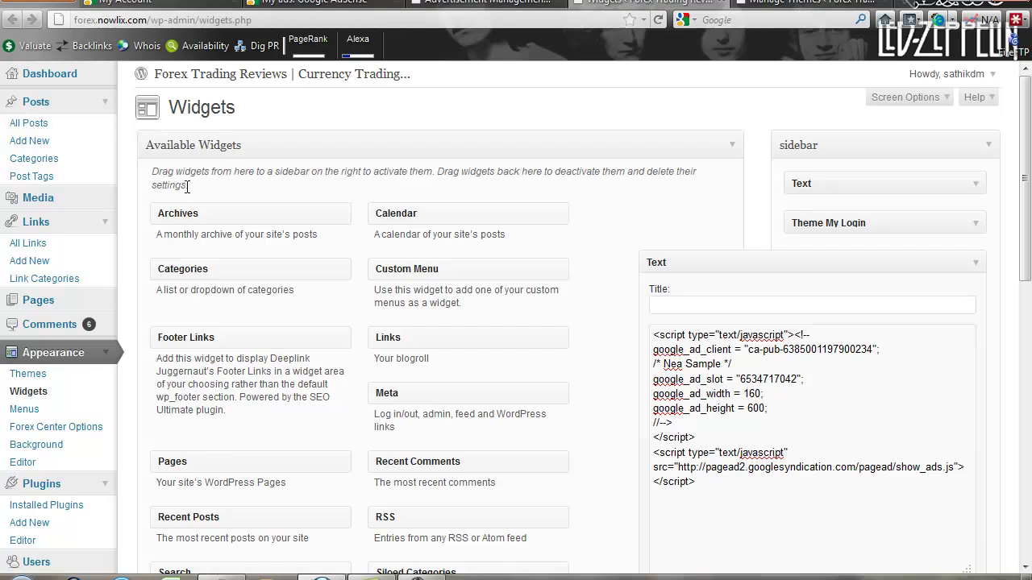
click(774, 4)
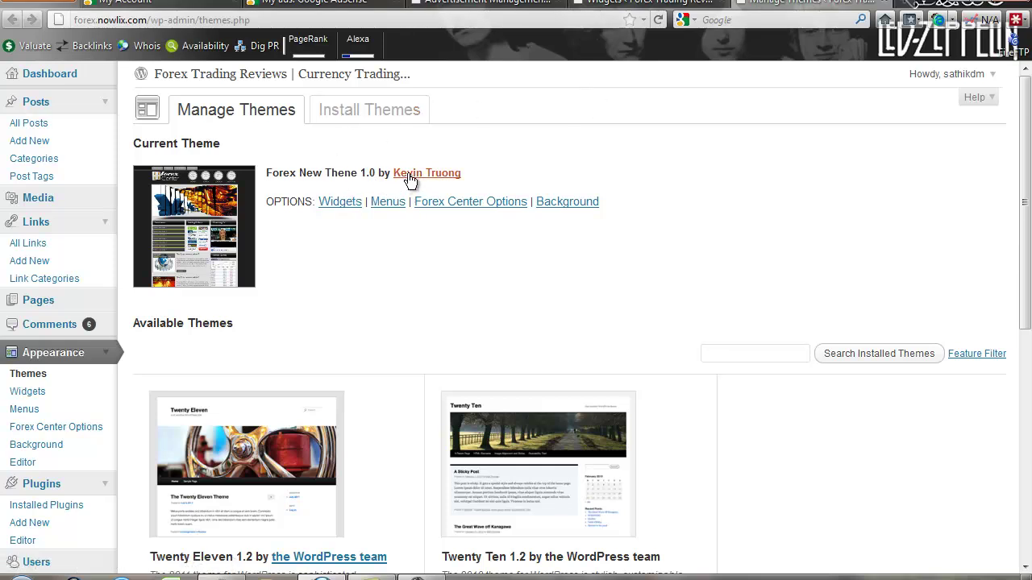
Load the live Forex Center blog in a new tab and check the sidebar Advertisements
middle_click(270, 77)
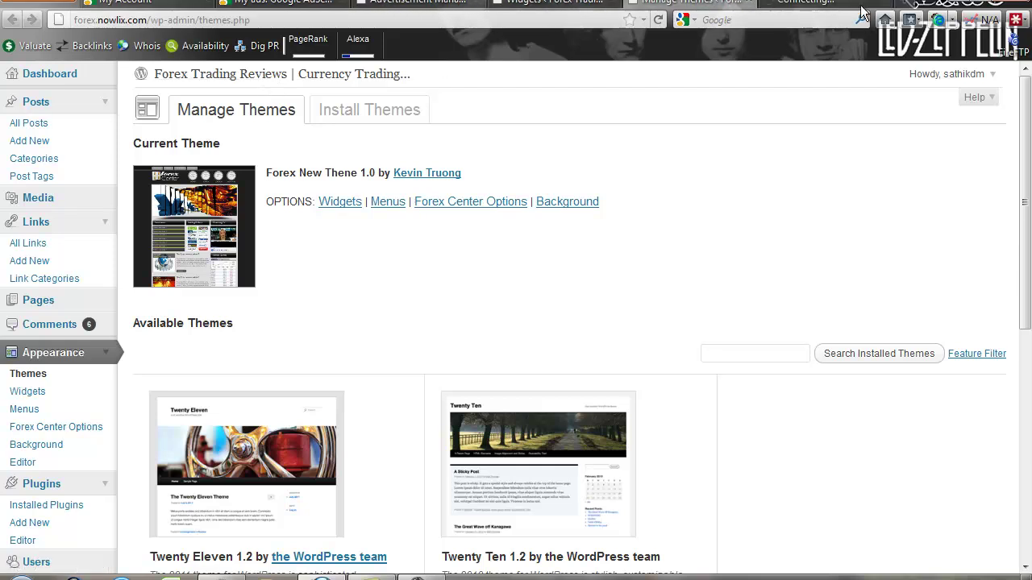
click(816, 4)
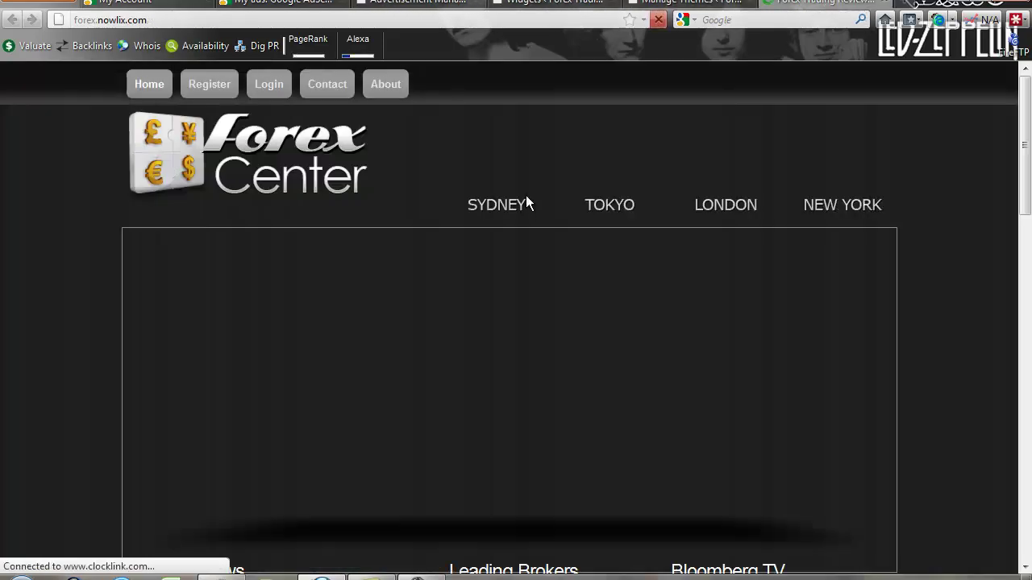
scroll(525, 193, down, 5)
scroll(526, 193, down, 6)
scroll(525, 200, down, 3)
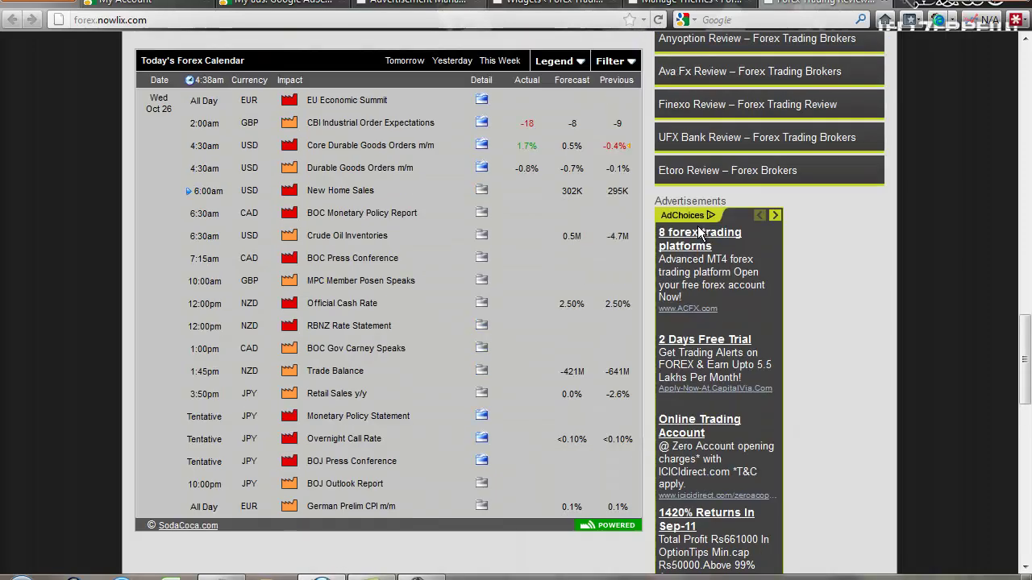
scroll(697, 224, up, 3)
scroll(698, 223, up, 4)
scroll(697, 223, up, 5)
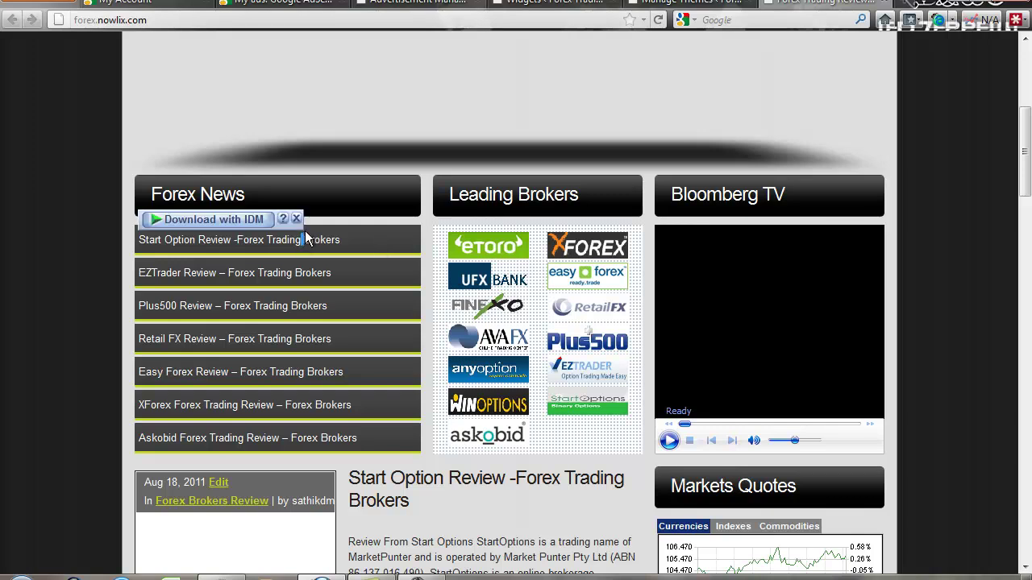
View the Start Option Review post and scroll through its AdSense ads
click(307, 244)
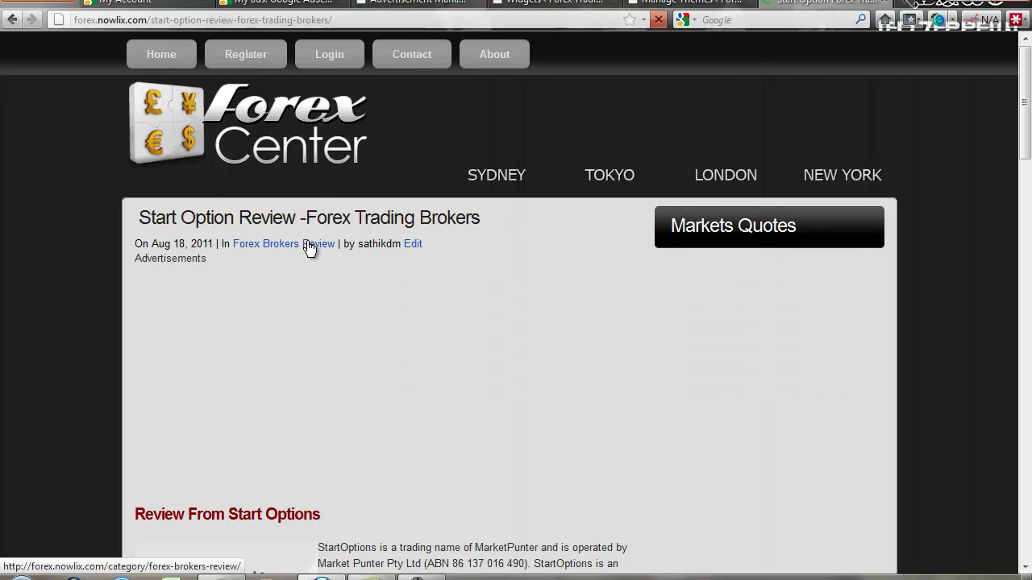
scroll(309, 242, down, 6)
scroll(310, 240, down, 6)
scroll(311, 240, down, 5)
scroll(310, 240, down, 5)
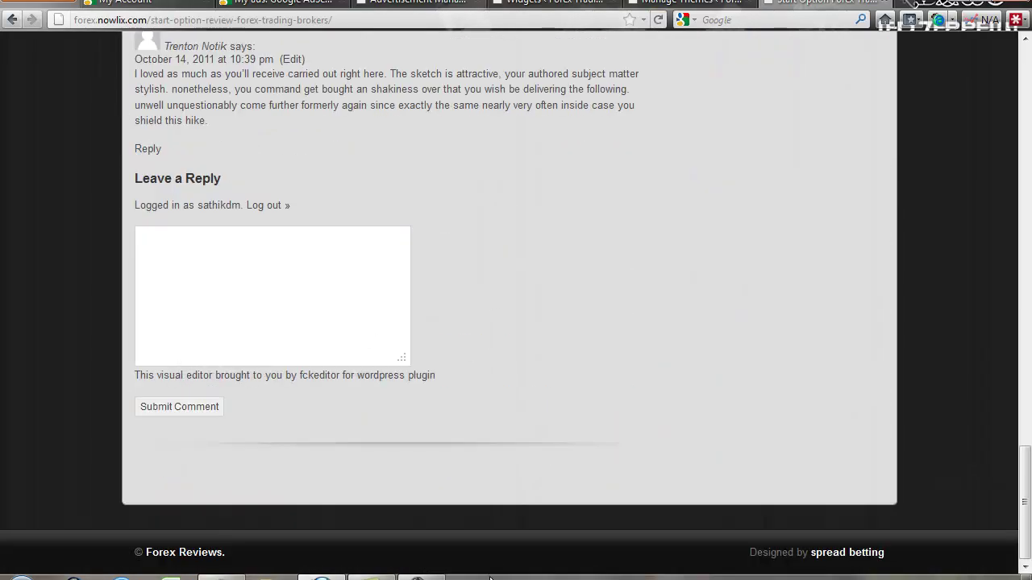
click(321, 577)
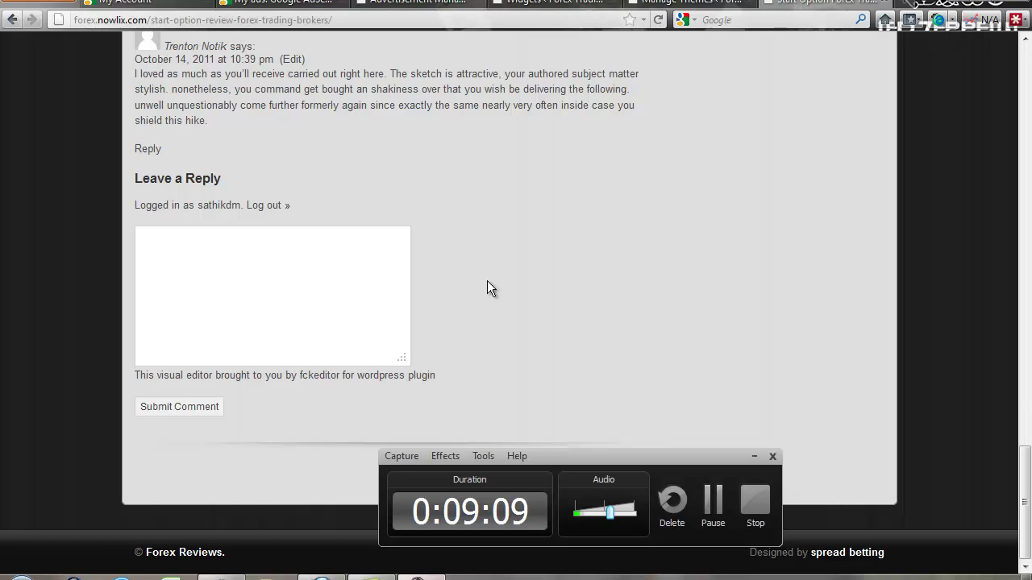
scroll(270, 121, up, 5)
scroll(403, 161, up, 5)
scroll(615, 185, up, 2)
scroll(515, 285, down, 3)
scroll(514, 278, up, 8)
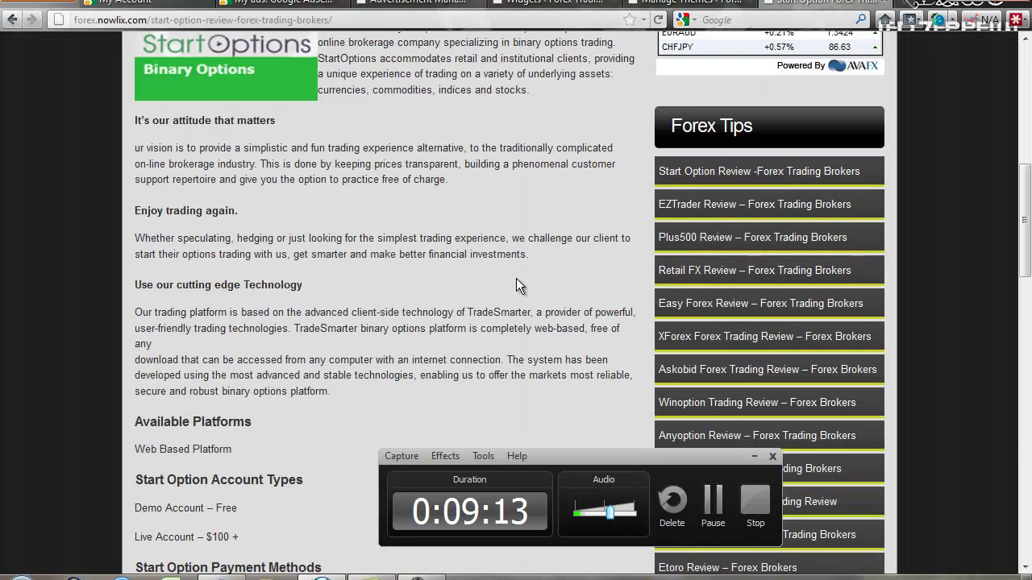
scroll(514, 278, up, 1)
scroll(390, 93, up, 5)
Visit the Advertisement Management settings, then return to the Widgets admin page
click(419, 4)
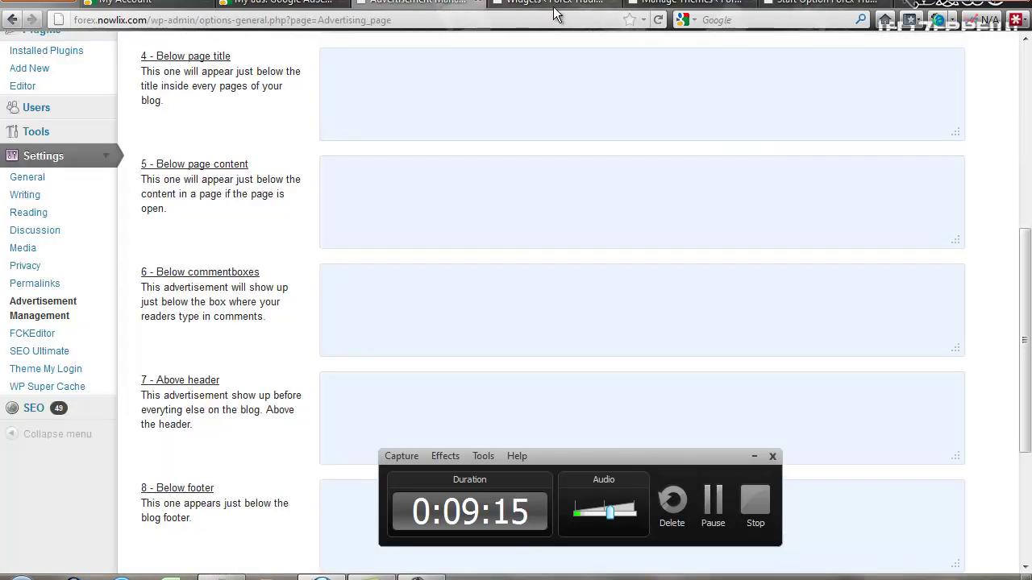
click(556, 4)
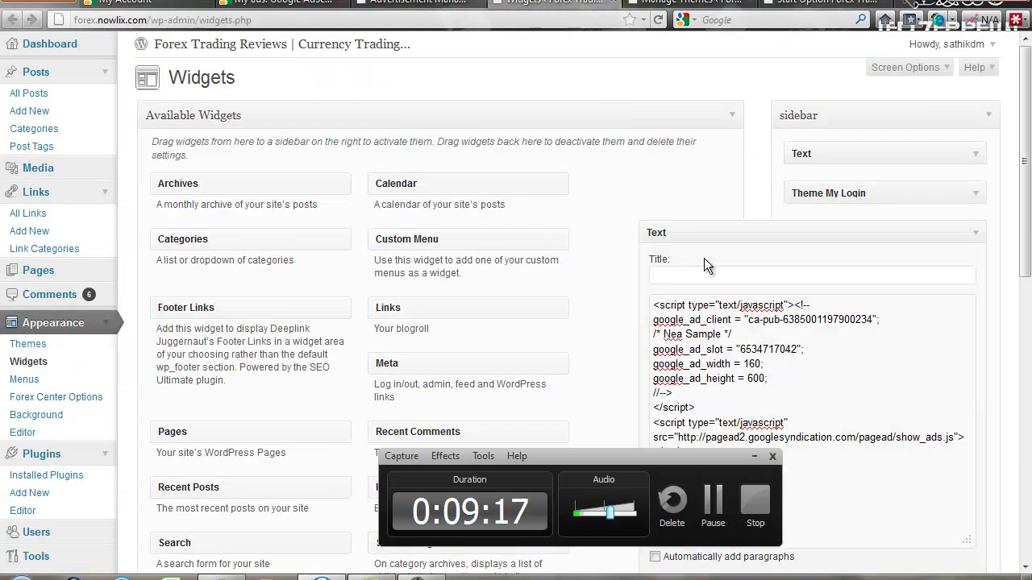
click(392, 7)
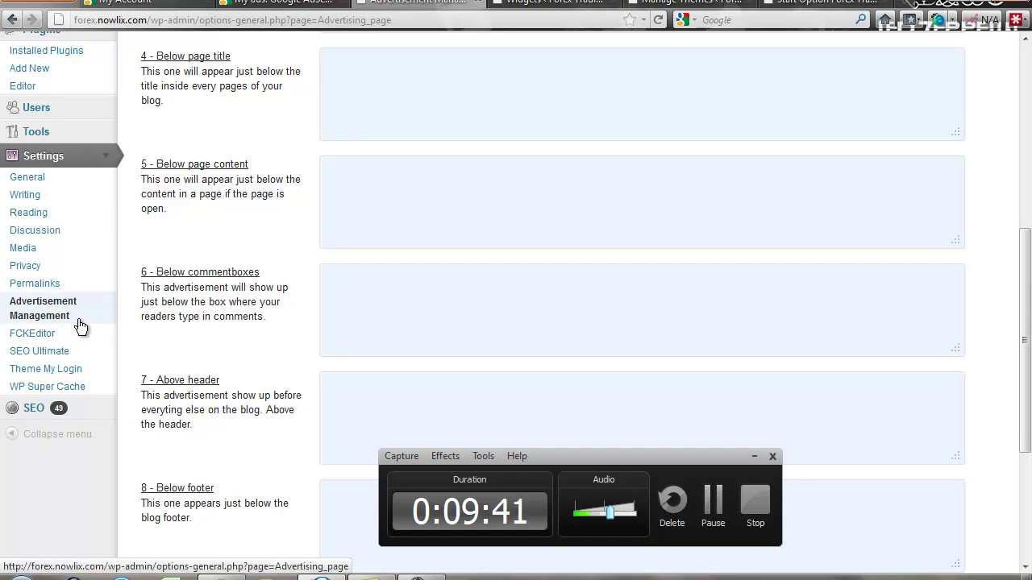
drag(81, 326, 260, 262)
click(569, 4)
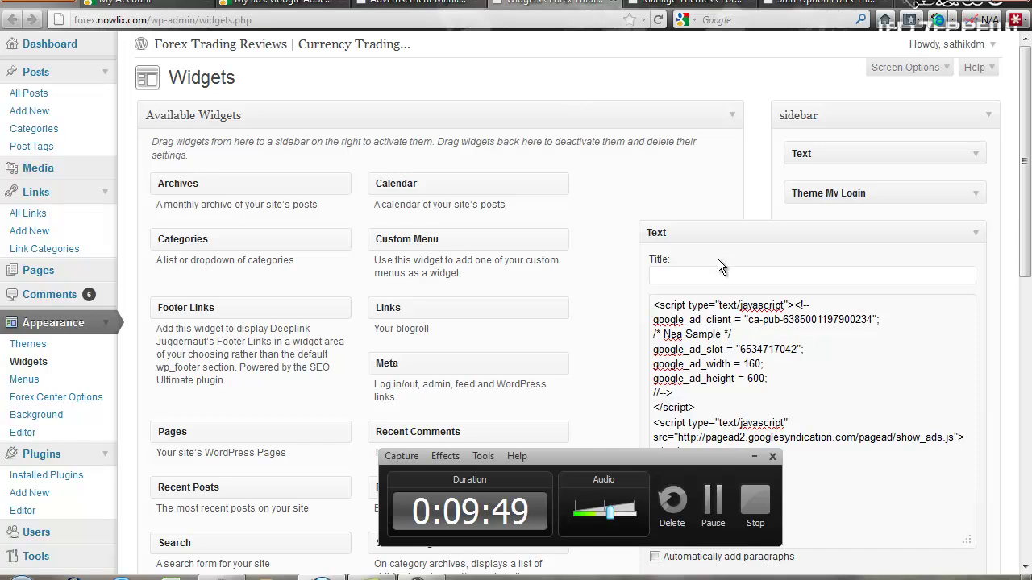
Delete the sidebar Text widget holding the Nea Sample code and add a fresh Text widget
click(975, 238)
scroll(802, 379, down, 3)
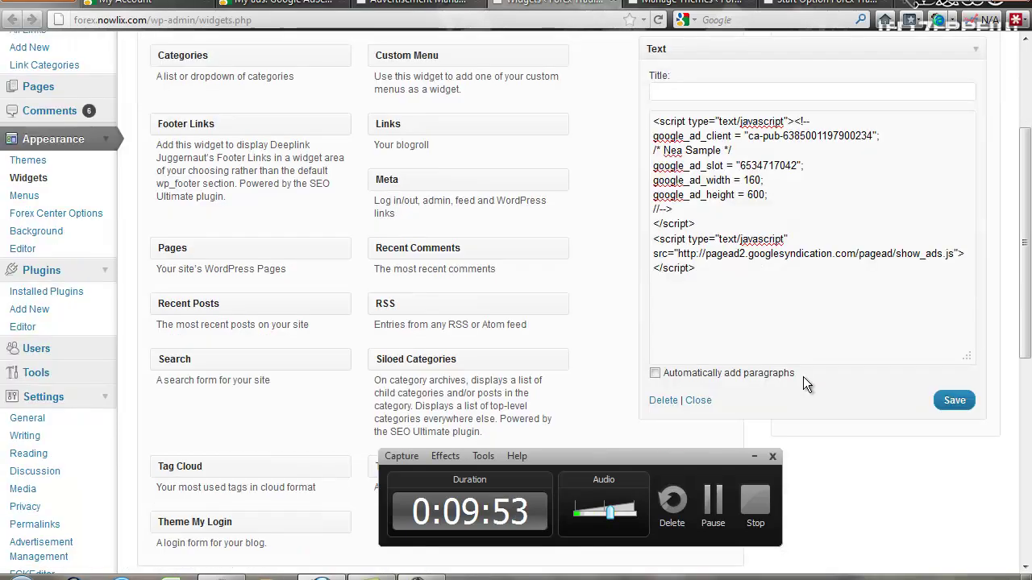
click(753, 457)
click(658, 404)
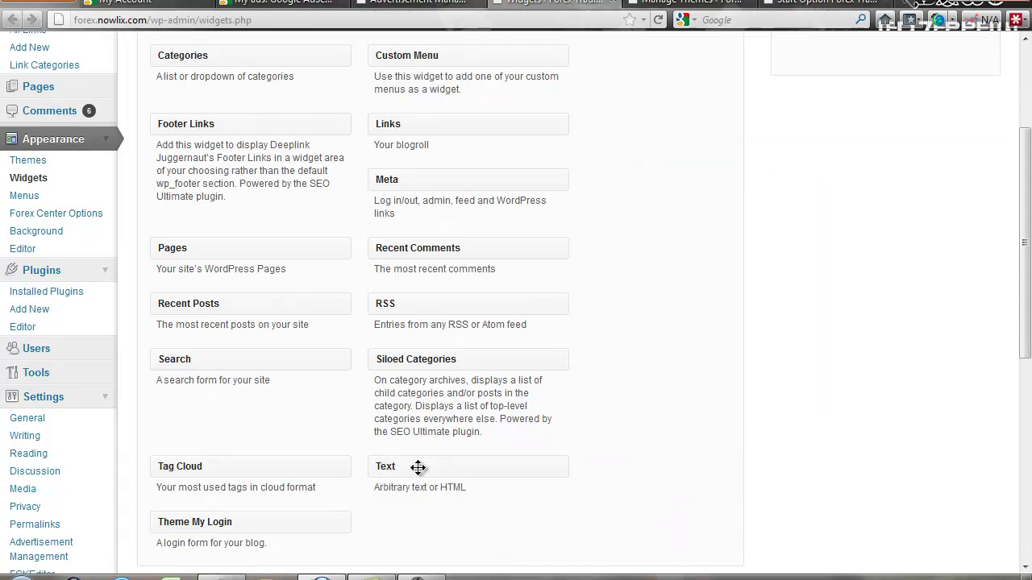
drag(424, 469, 856, 79)
Paste the Nea Sample AdSense code into the new sidebar Text widget
scroll(679, 258, up, 4)
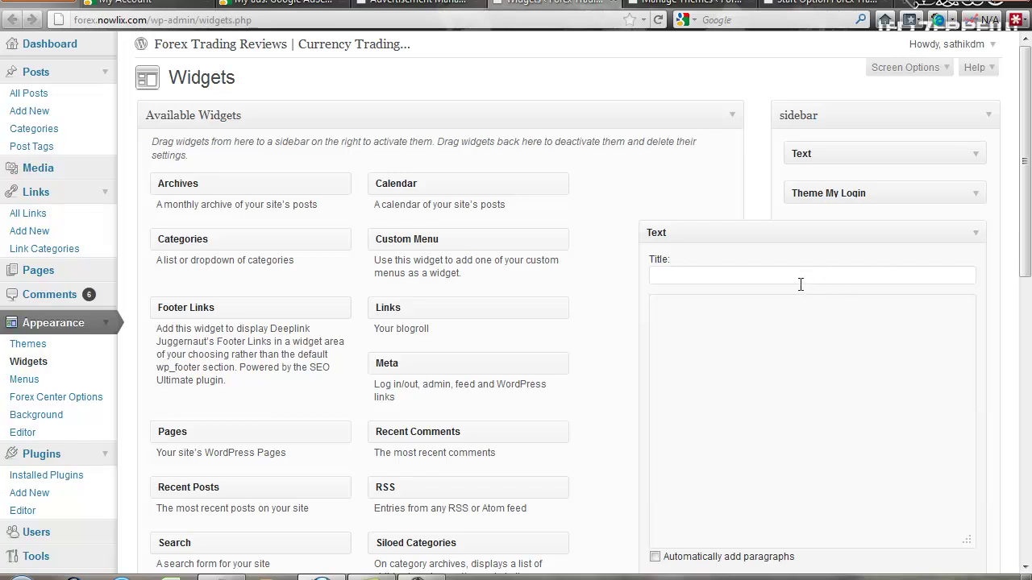
scroll(813, 290, down, 2)
scroll(795, 295, down, 2)
right_click(778, 214)
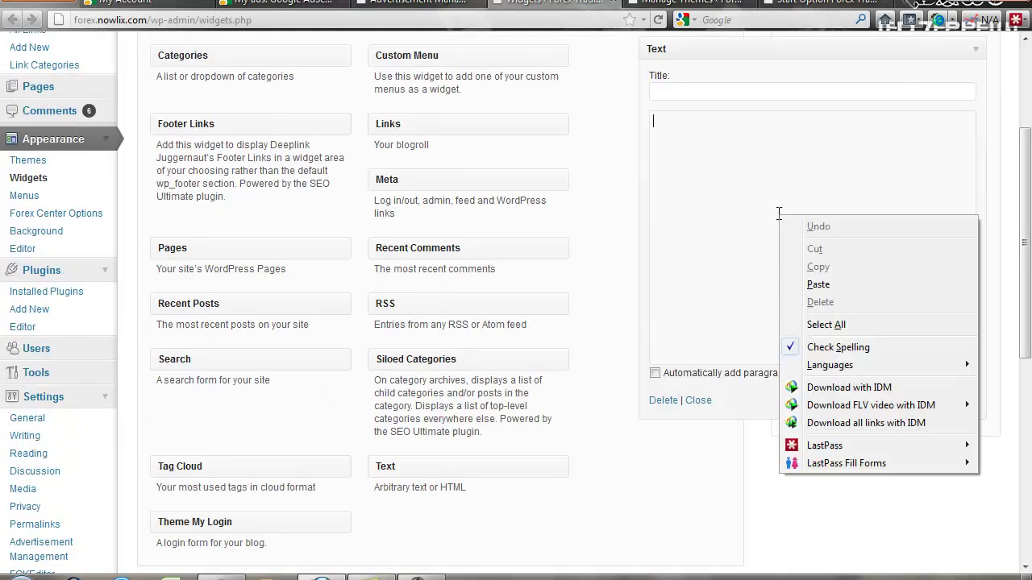
click(818, 285)
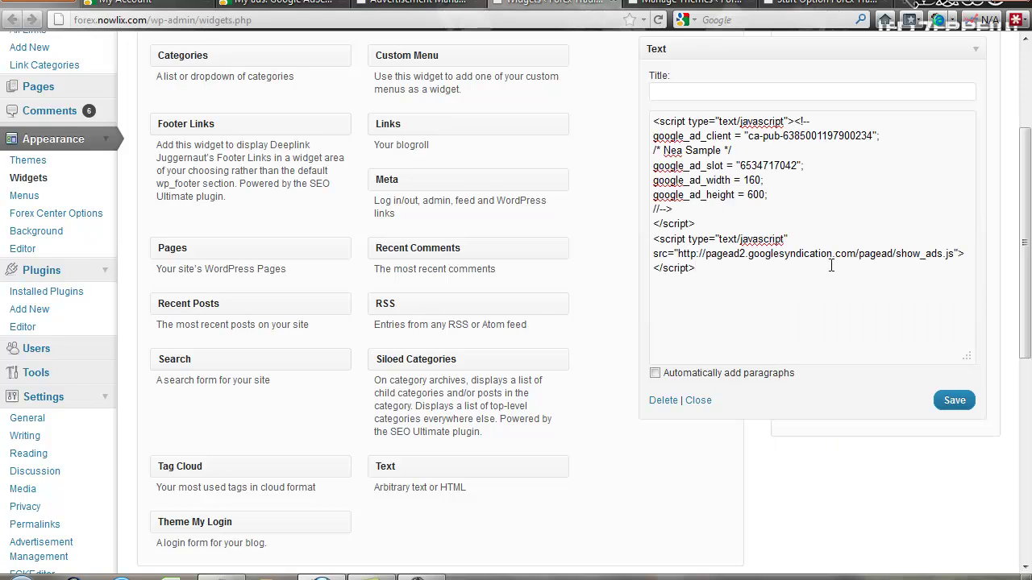
Delete that filled Text widget again and scroll down to Inactive Widgets
scroll(993, 158, up, 2)
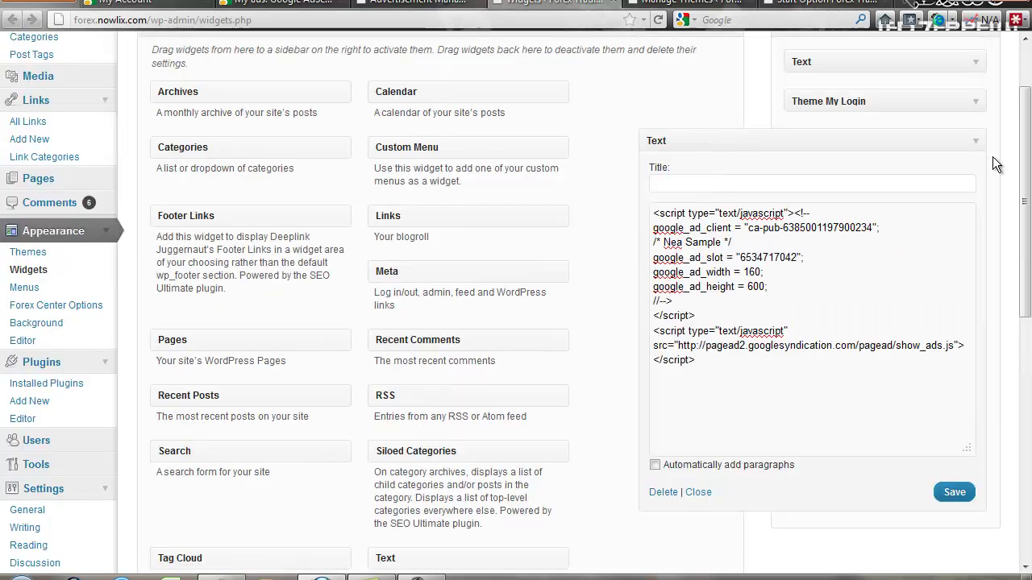
click(664, 492)
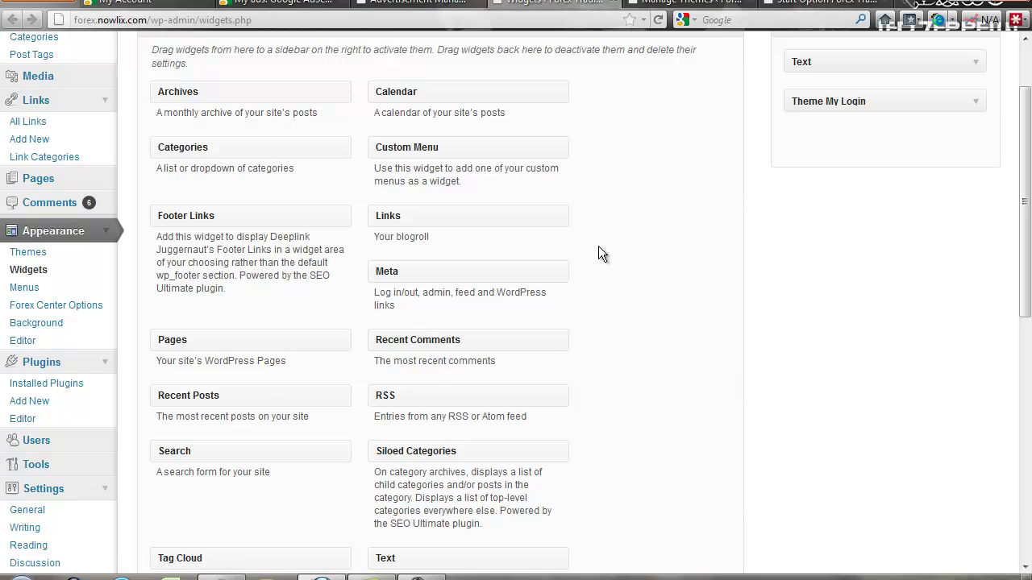
scroll(701, 290, down, 4)
scroll(702, 287, down, 4)
scroll(702, 287, down, 3)
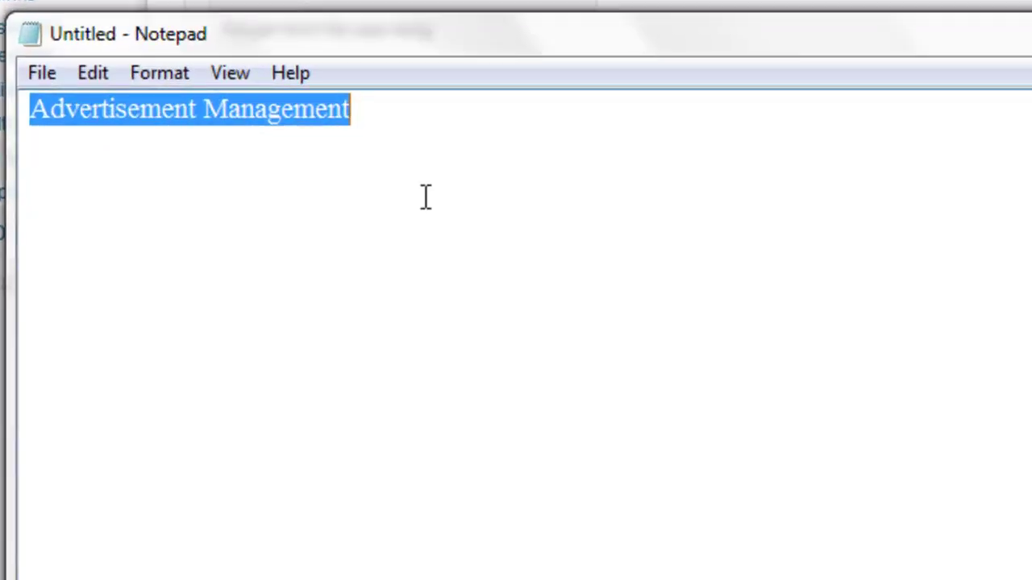
Replace the Notepad note with 'Tahnk you for watching this video' followed by a new line
text(Tahnk you )
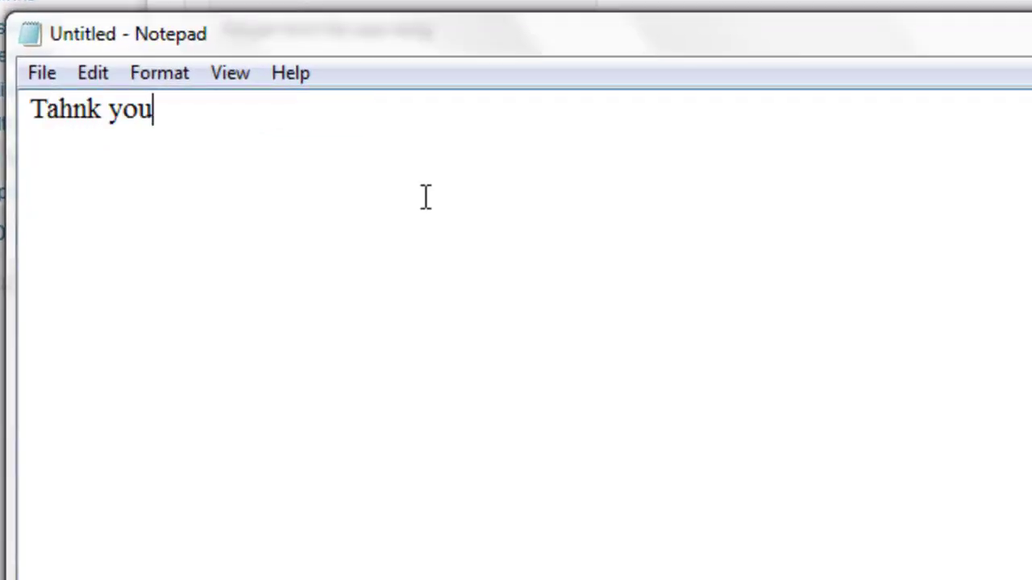
text(for watching this video)
key(Return)
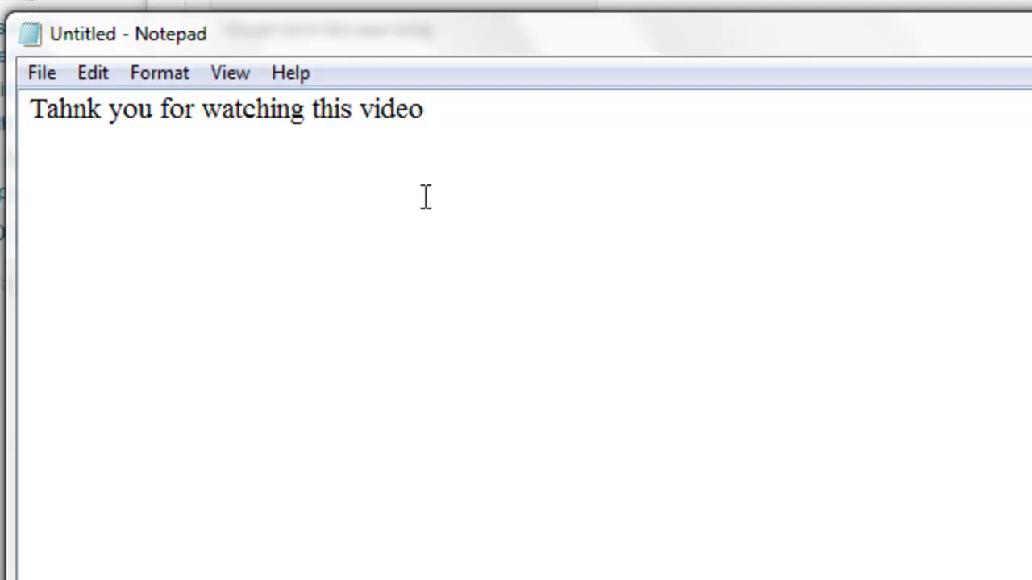